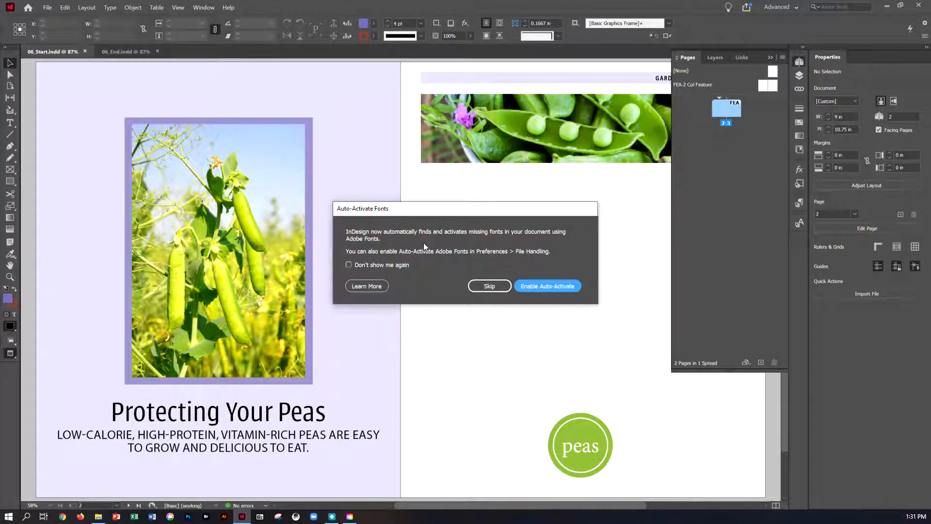
Enable automatic activation of missing fonts from Adobe Fonts for the opened document
{"action": "left_click", "coordinate": [377, 265]}
{"action": "left_click", "coordinate": [377, 266]}
{"action": "left_click", "coordinate": [532, 286]}
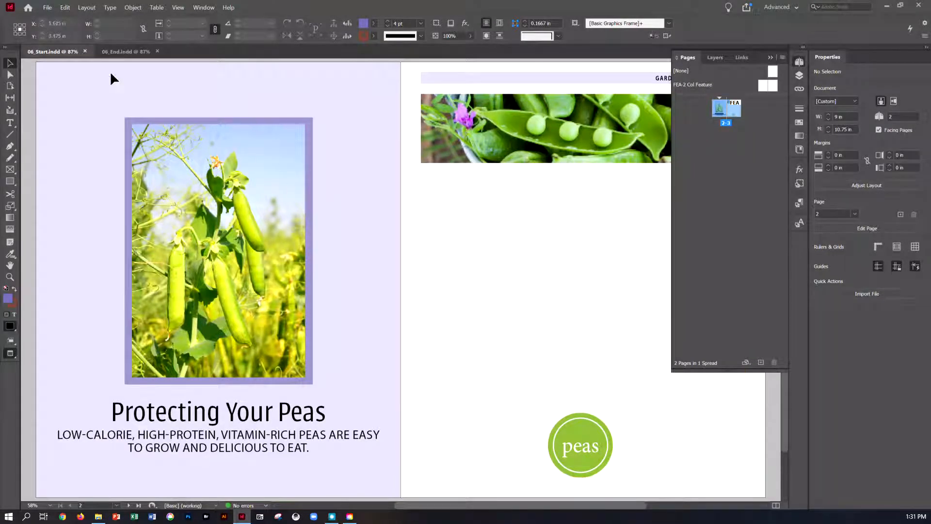
Save the start document as a new file in the outer Lesson06 folder, named with the author's surname followed by "_IN CIAB CH 6"
{"action": "left_click", "coordinate": [46, 8]}
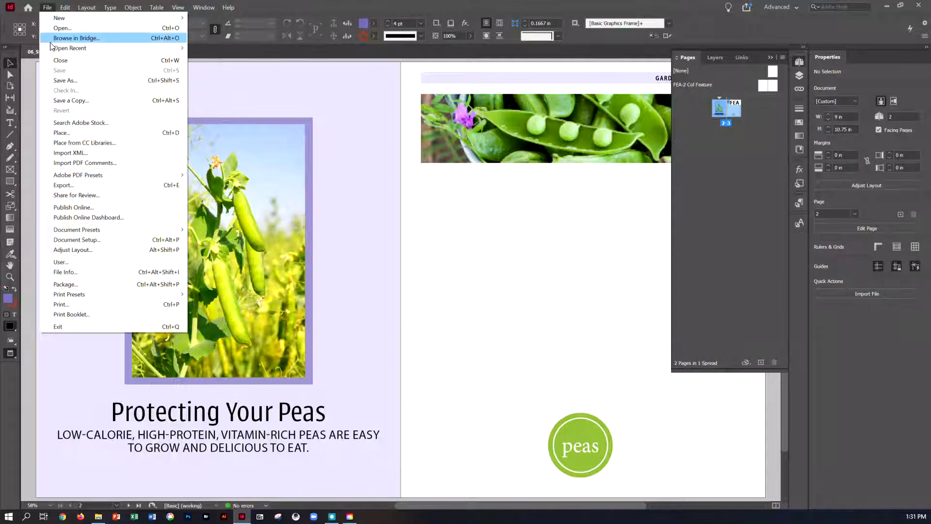
{"action": "left_click", "coordinate": [58, 80]}
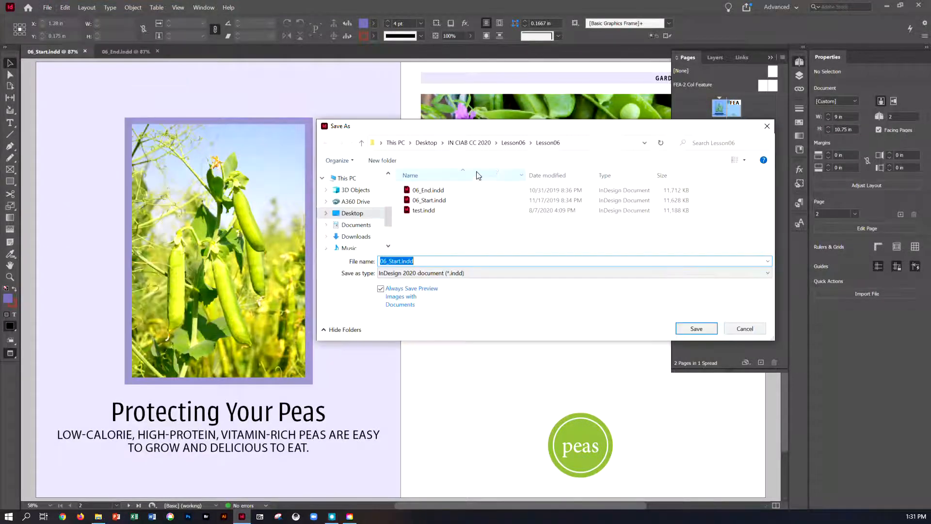
{"action": "left_click", "coordinate": [513, 143]}
{"action": "type", "text": "doser_IN CI"}
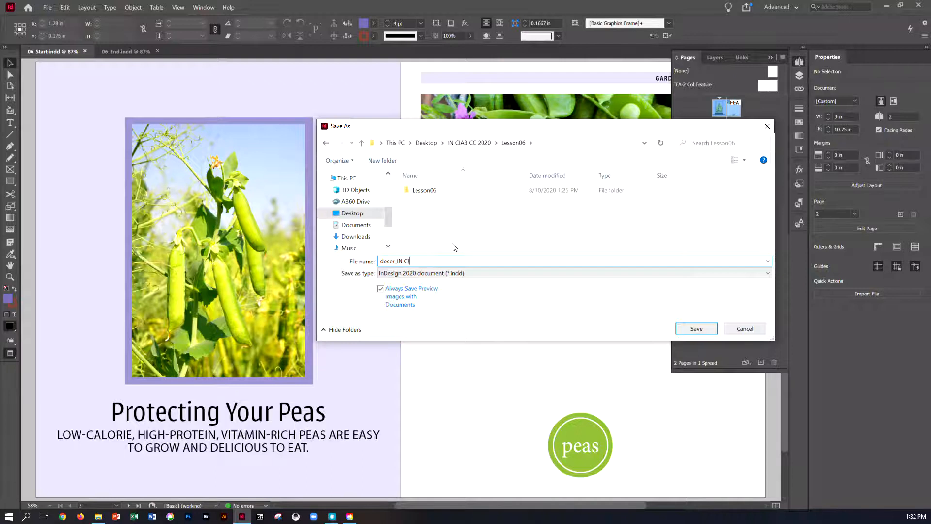
{"action": "type", "text": "AB"}
{"action": "type", "text": " CGH"}
{"action": "type", "text": "H 6"}
{"action": "left_click", "coordinate": [704, 330]}
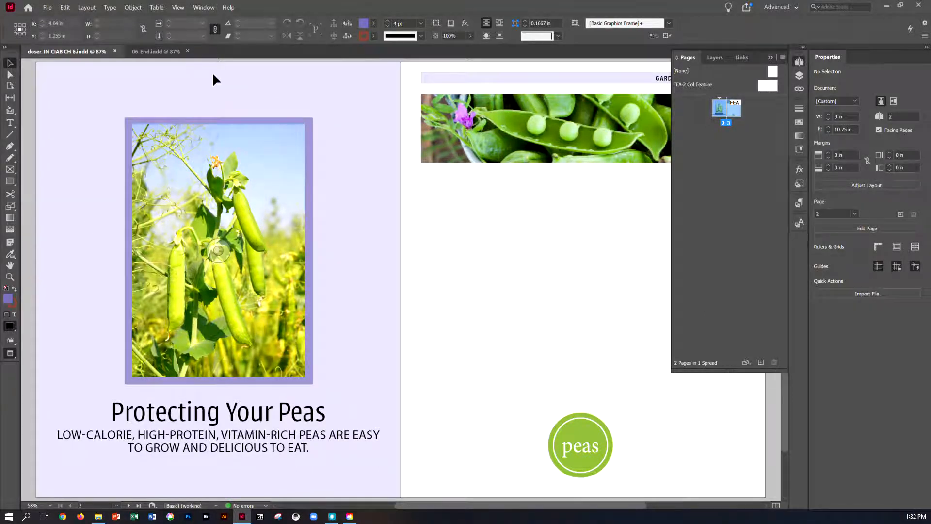
Switch to the Essentials workspace and widen the docked panels so the Pages panel has more room
{"action": "left_click", "coordinate": [204, 8]}
{"action": "mouse_move", "coordinate": [232, 28]}
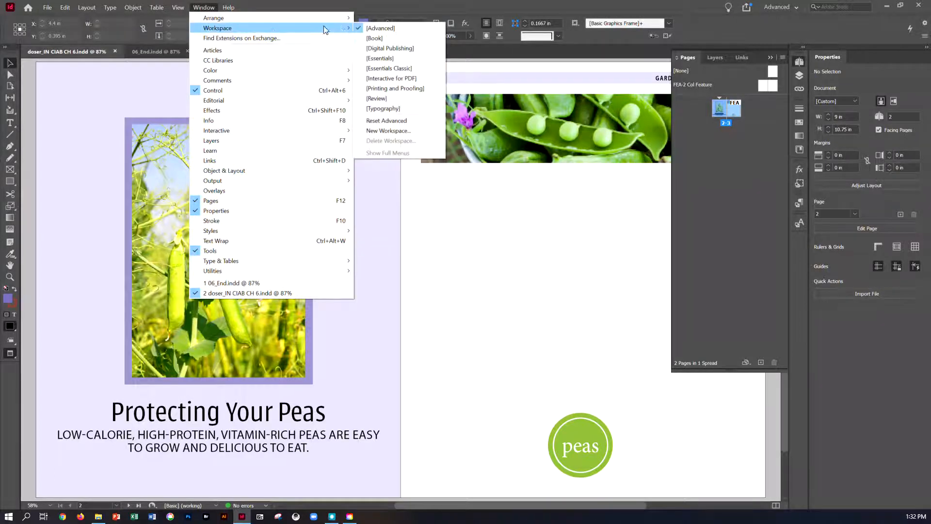
{"action": "left_click", "coordinate": [374, 58]}
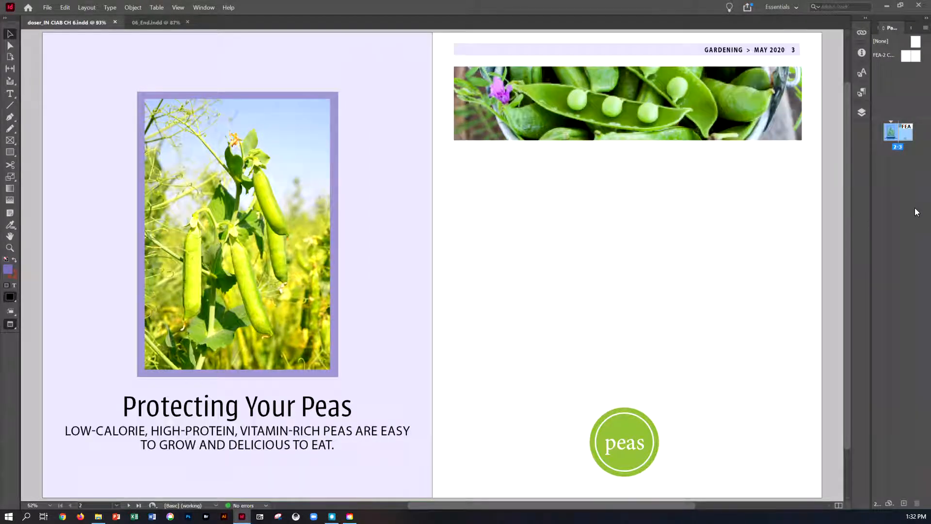
{"action": "left_click_drag", "start_coordinate": [869, 193], "coordinate": [847, 189]}
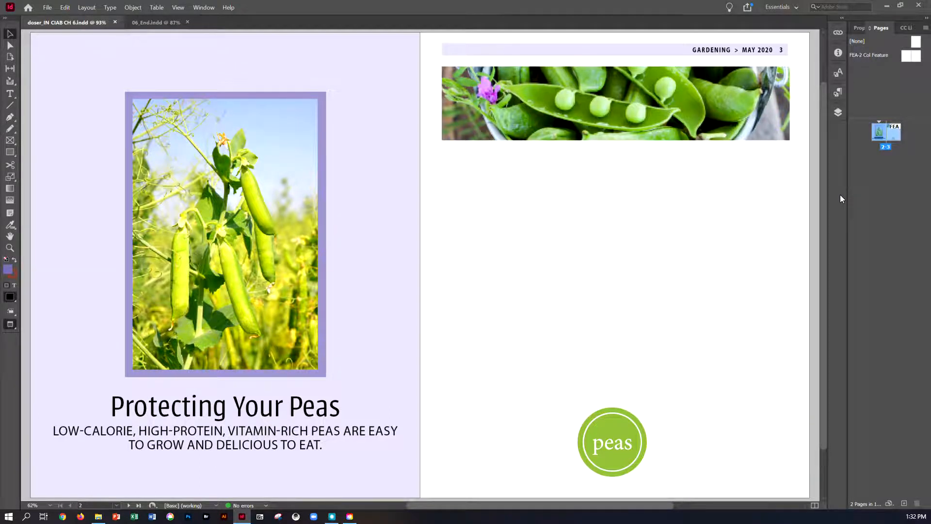
Examine the finished layout in 06_End.indd and return to the working document
{"action": "left_click", "coordinate": [146, 23]}
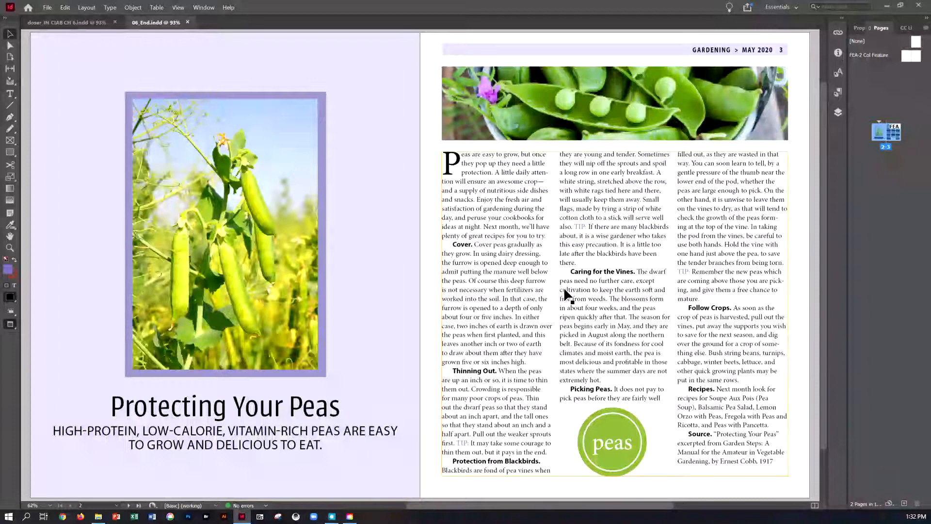
{"action": "left_click", "coordinate": [64, 23]}
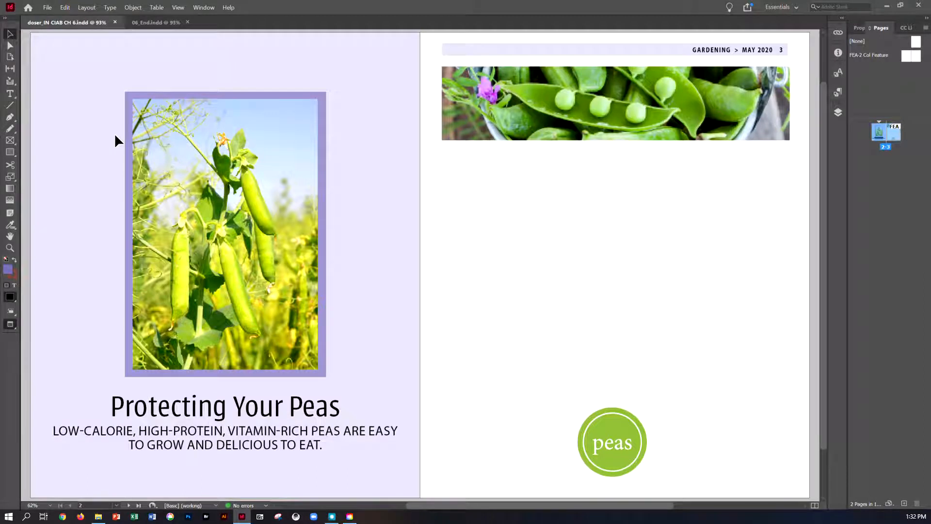
Toggle the frame edges on the spread and switch the screen mode from Preview to Normal
{"action": "left_click", "coordinate": [178, 7]}
{"action": "mouse_move", "coordinate": [207, 175]}
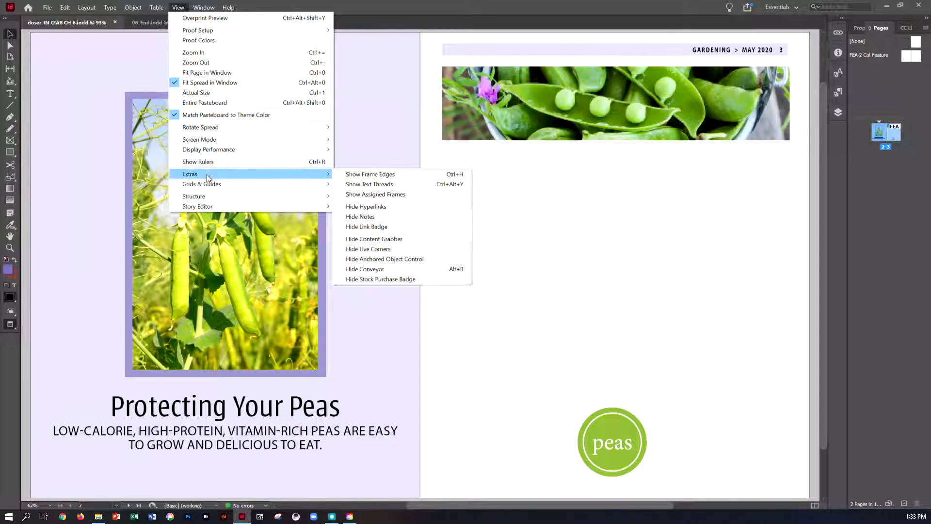
{"action": "left_click", "coordinate": [344, 175]}
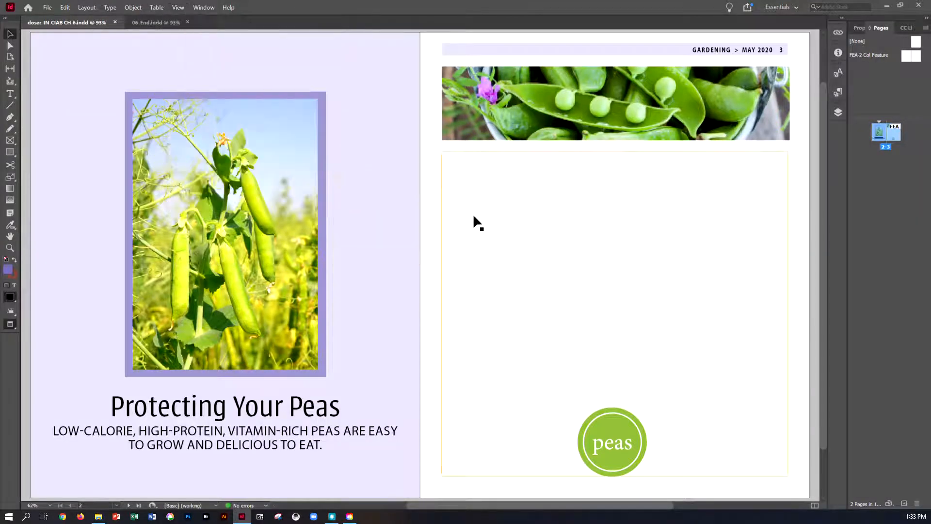
{"action": "key", "text": "ctrl+h"}
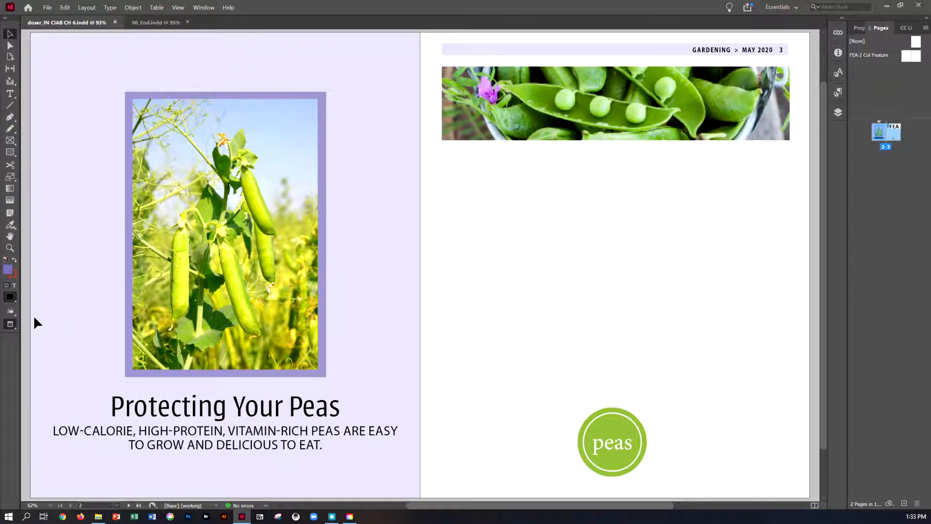
{"action": "left_click", "coordinate": [11, 325]}
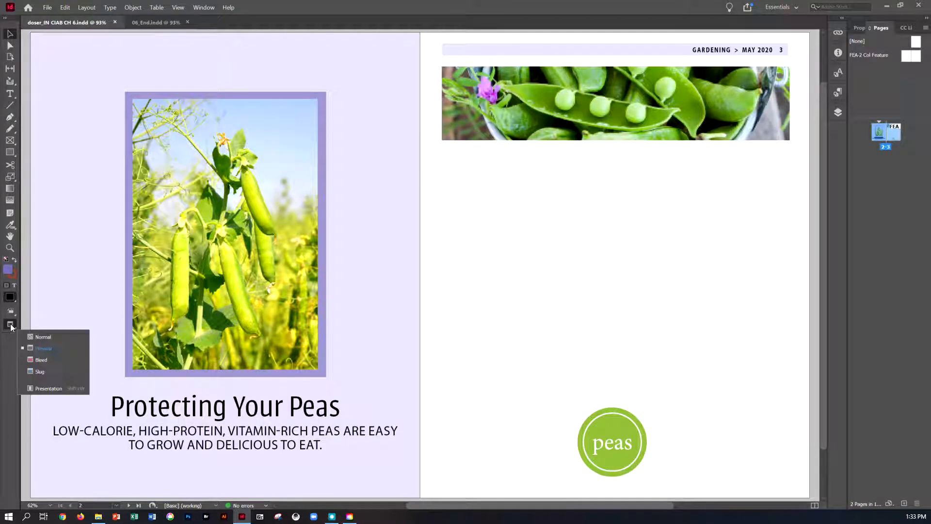
{"action": "left_click", "coordinate": [31, 333]}
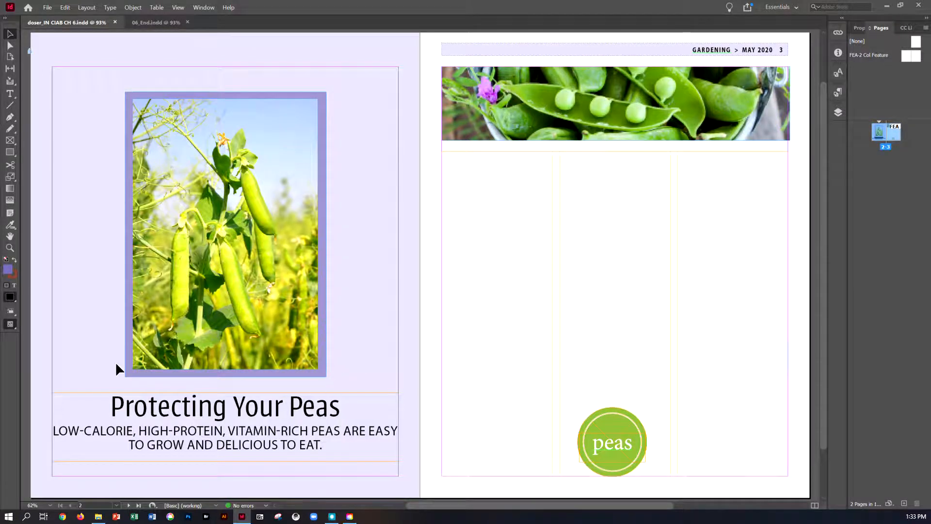
Shorten the headline under the large photo to "Protect Your Peas" and save the document
{"action": "left_click", "coordinate": [15, 98]}
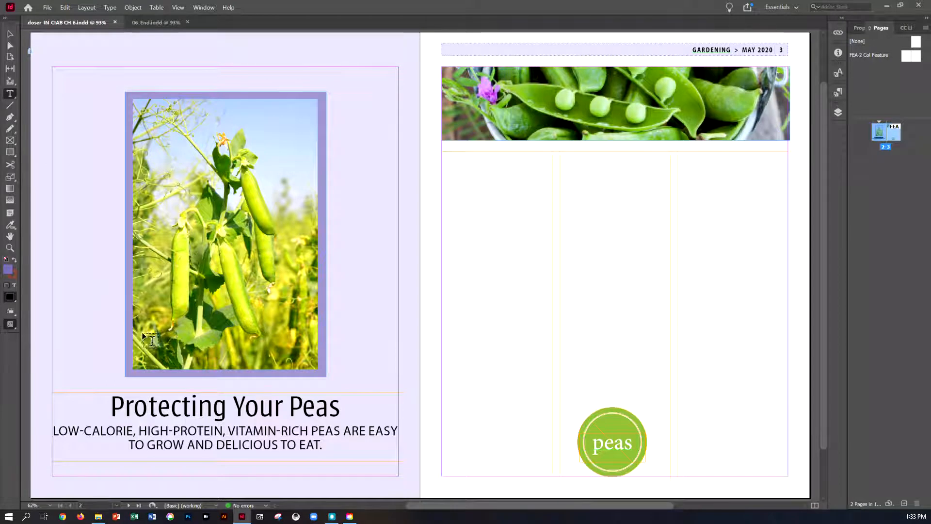
{"action": "left_click", "coordinate": [224, 405]}
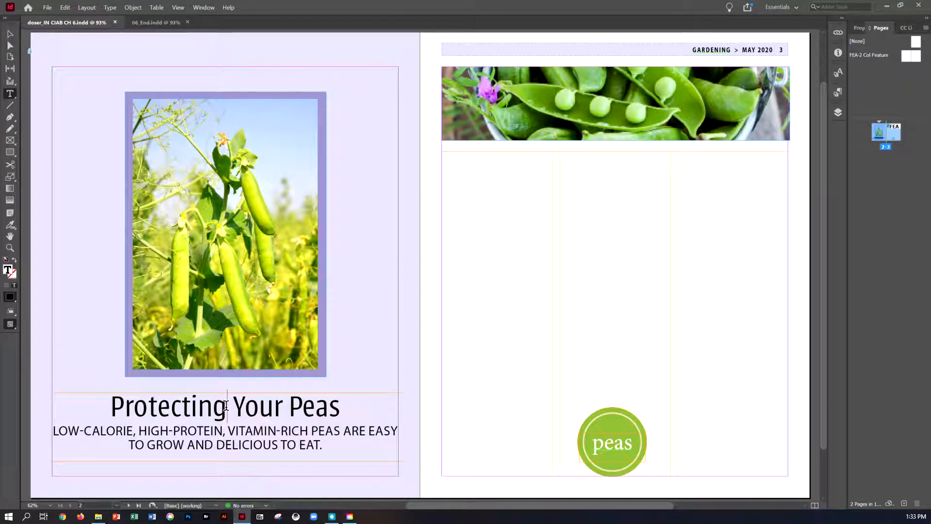
{"action": "key", "text": "BackSpace"}
{"action": "key", "text": "BackSpace"}
{"action": "key", "text": "BackSpace"}
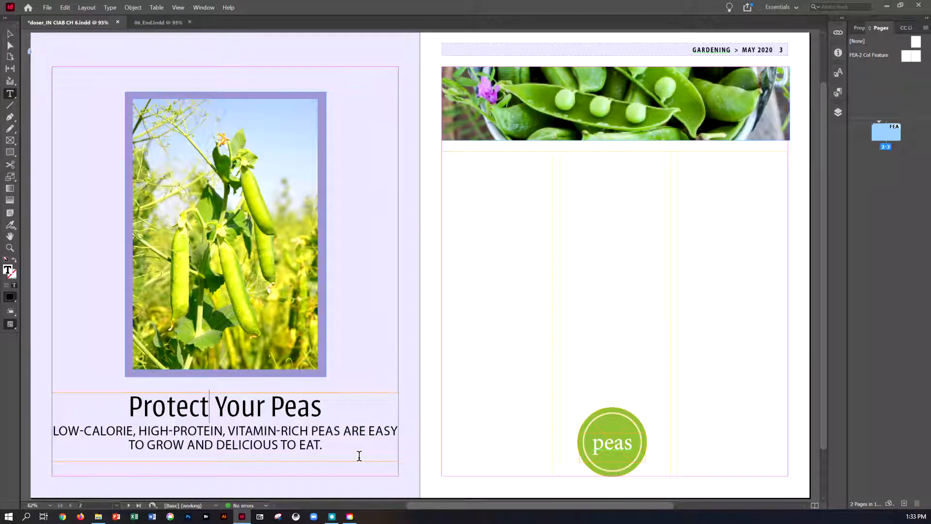
{"action": "key", "text": "ctrl+s"}
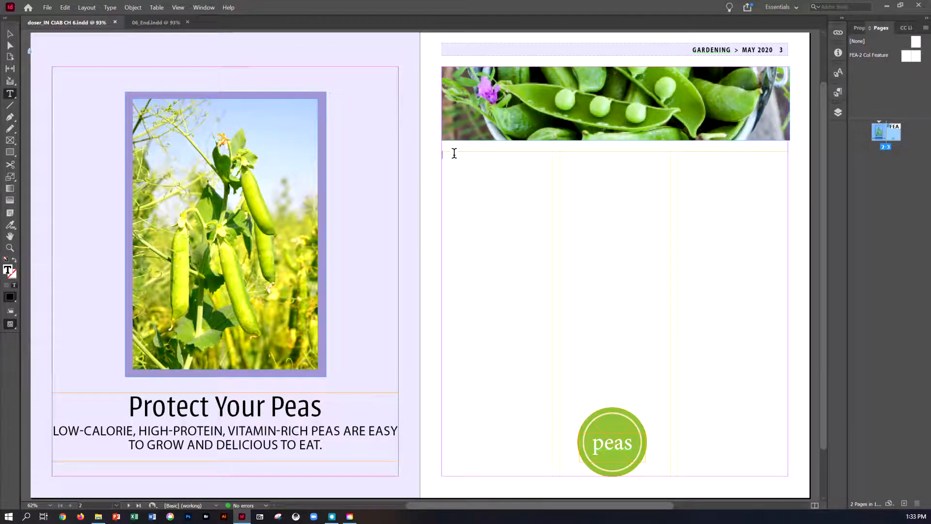
Place 06_Gardening.docx from the inner Lesson06 folder into the three-column text frame on page 3
{"action": "left_click", "coordinate": [47, 8]}
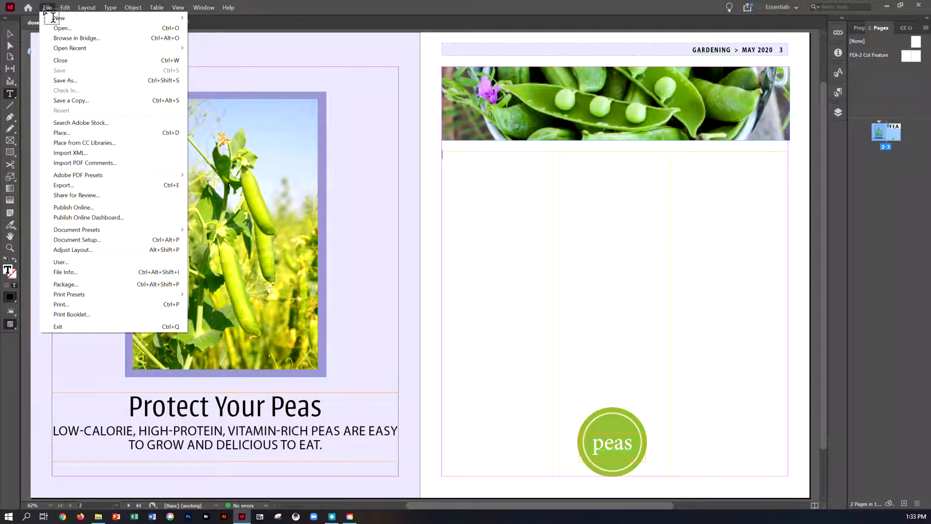
{"action": "left_click", "coordinate": [59, 133]}
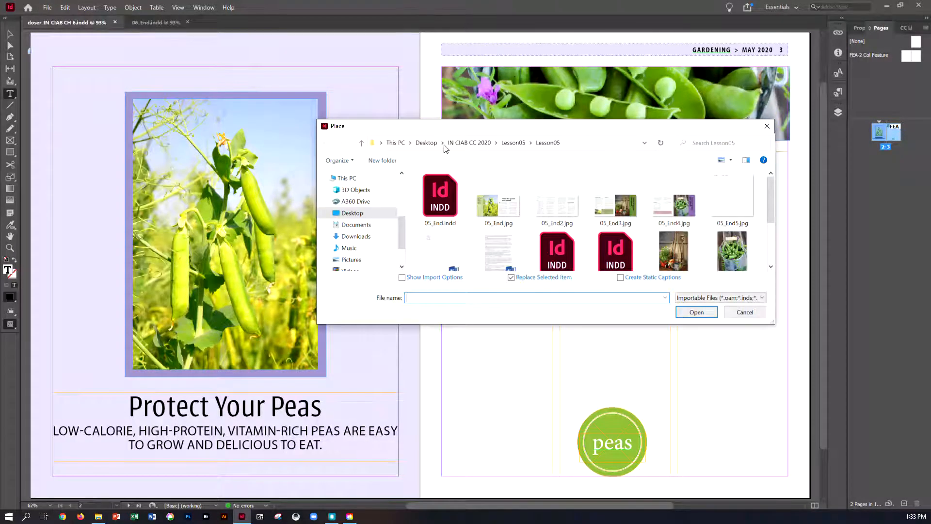
{"action": "left_click", "coordinate": [471, 144]}
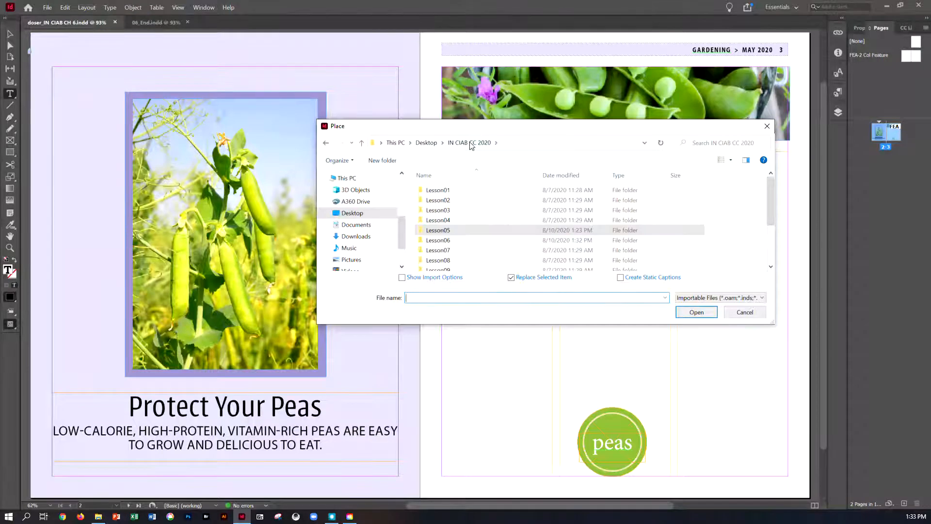
{"action": "double_click", "coordinate": [455, 240]}
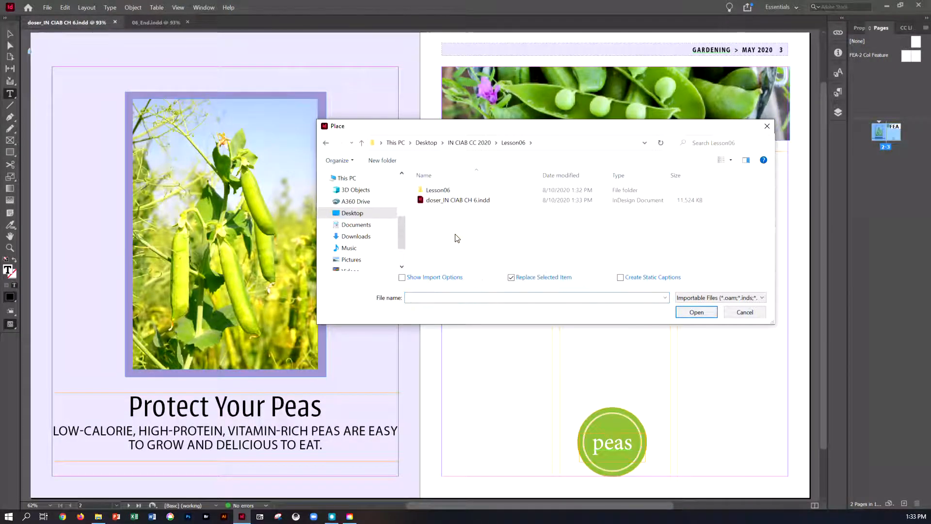
{"action": "double_click", "coordinate": [456, 191]}
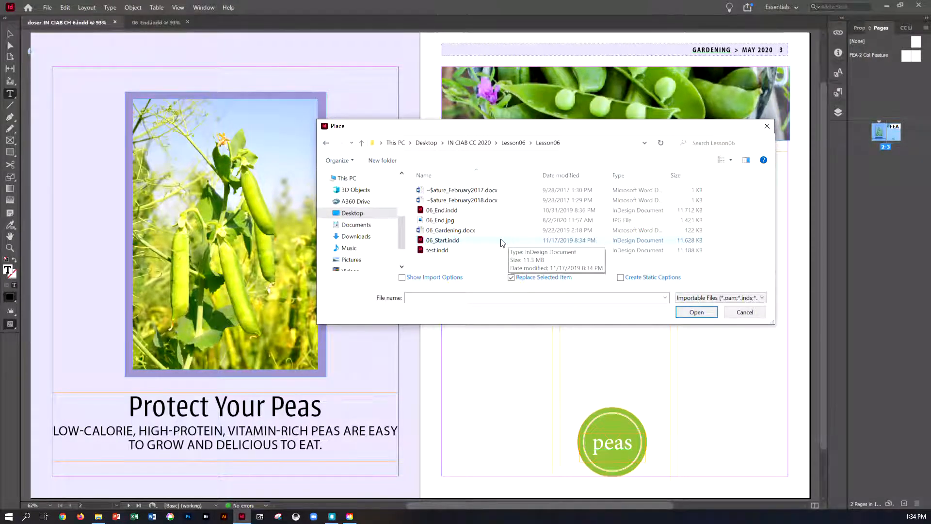
{"action": "left_click", "coordinate": [461, 230]}
{"action": "left_click", "coordinate": [696, 312]}
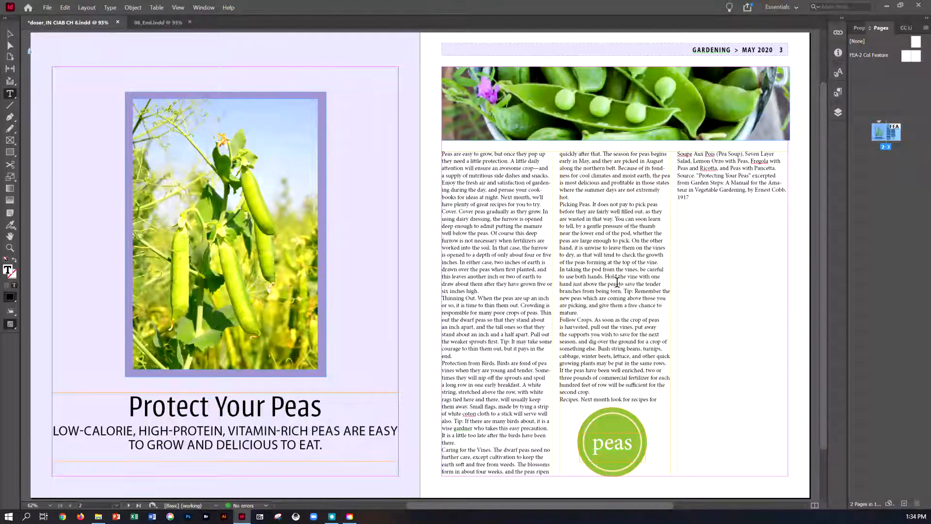
Select the whole placed article and apply the Body Paragraph style to it, leaving nothing selected
{"action": "left_click", "coordinate": [451, 235]}
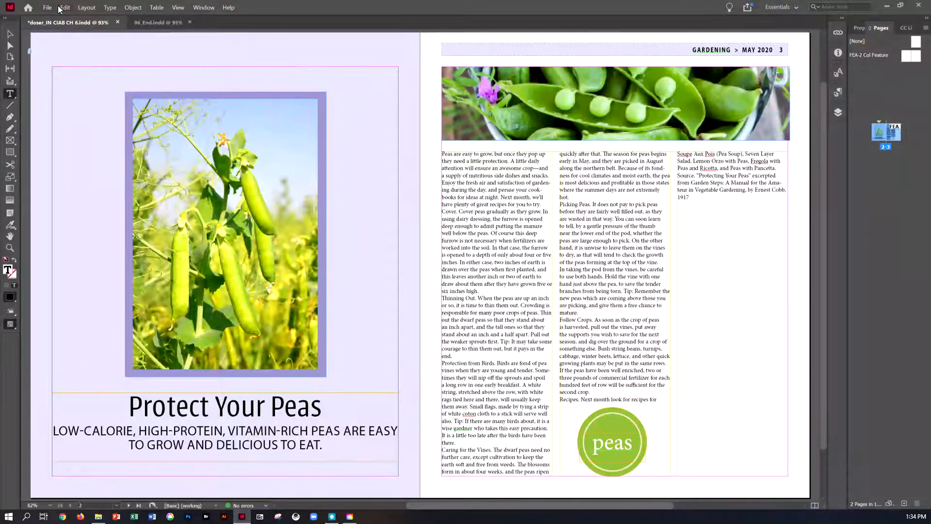
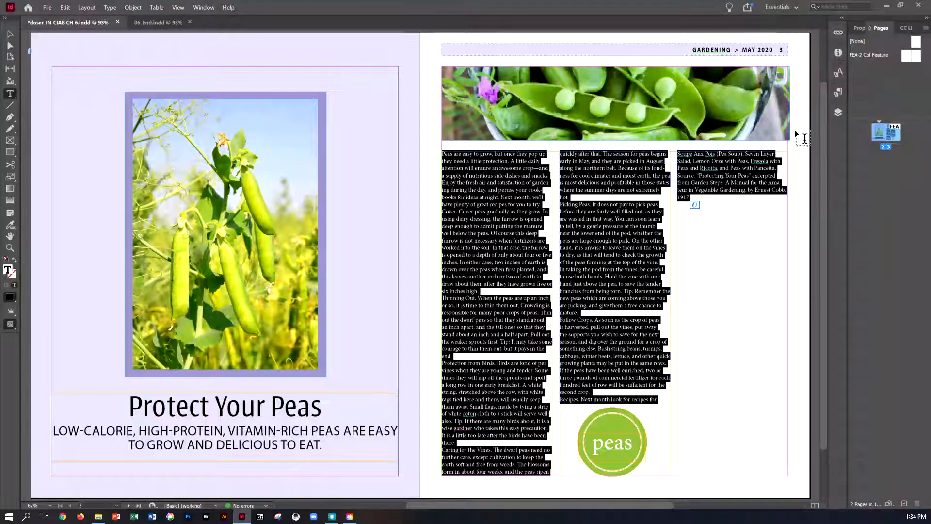
{"action": "left_click", "coordinate": [840, 93]}
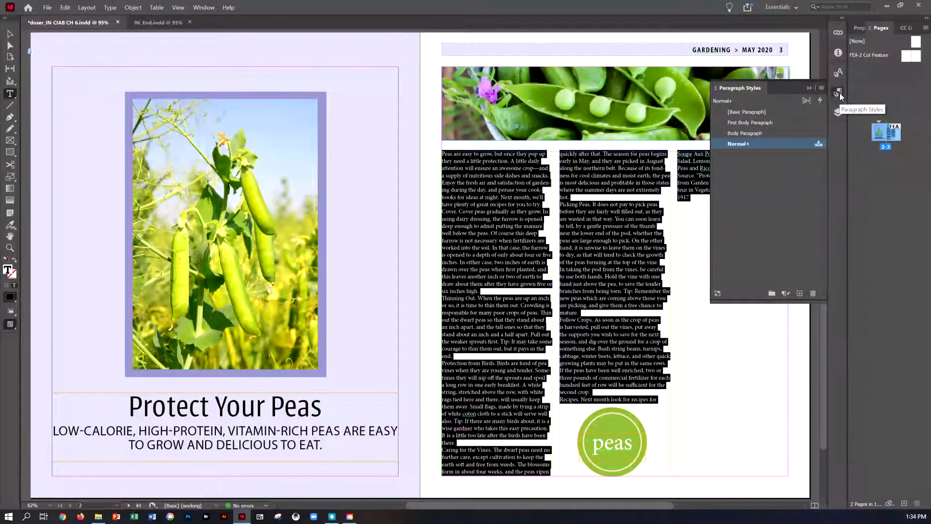
{"action": "left_click", "coordinate": [760, 133]}
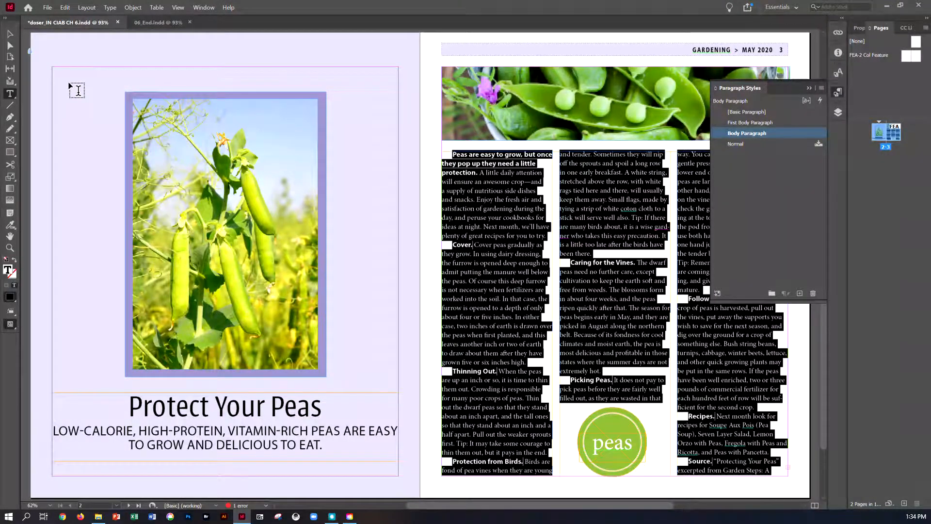
{"action": "left_click", "coordinate": [35, 74]}
Apply the First Body Paragraph style to the article's opening paragraph and save the document
{"action": "scroll", "coordinate": [35, 73], "scroll_direction": "left", "scroll_amount": 2}
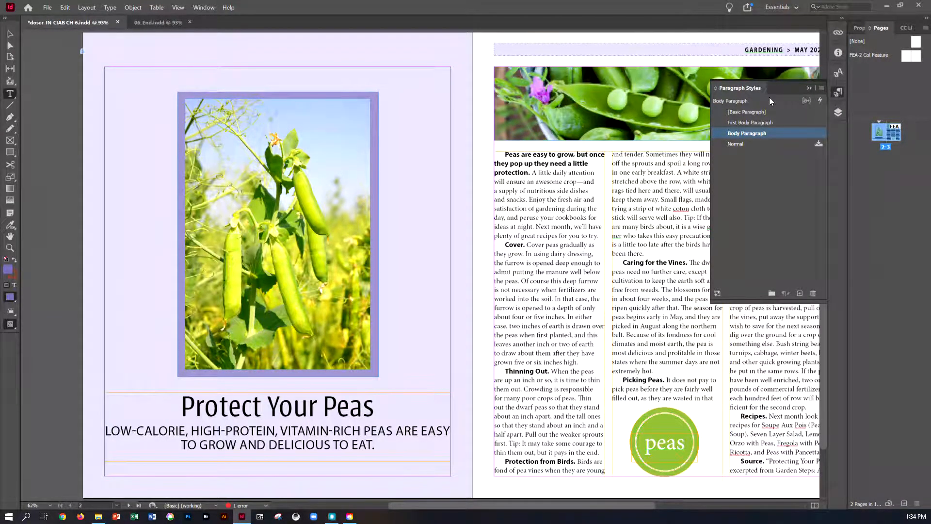
{"action": "left_click", "coordinate": [510, 155]}
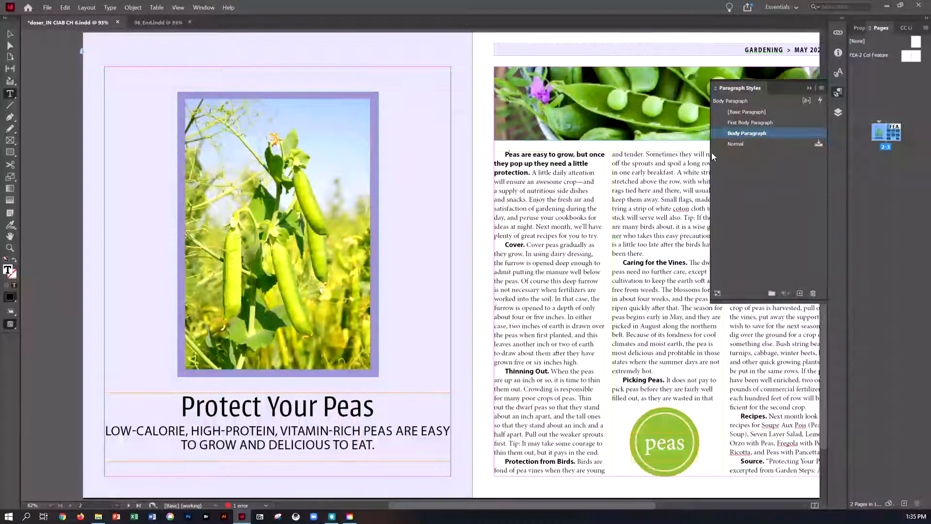
{"action": "left_click", "coordinate": [755, 123]}
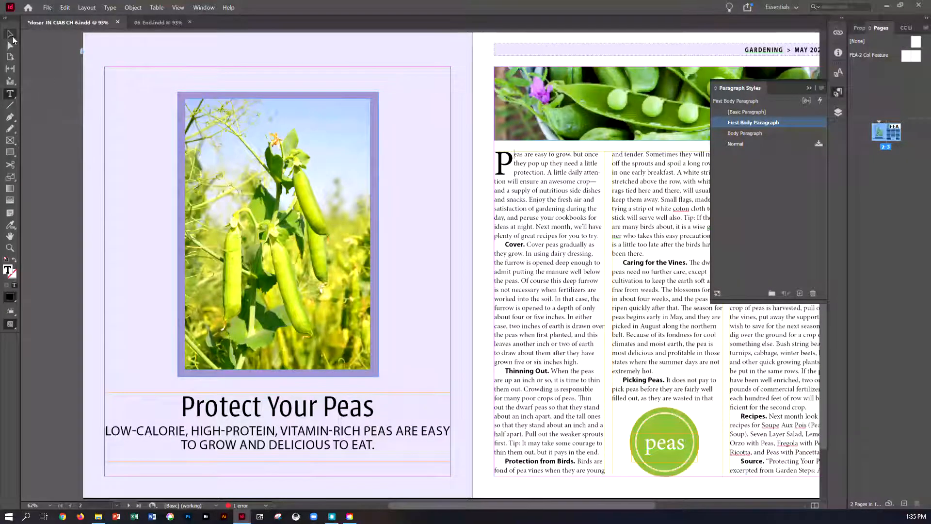
{"action": "left_click", "coordinate": [50, 55], "text": "ctrl"}
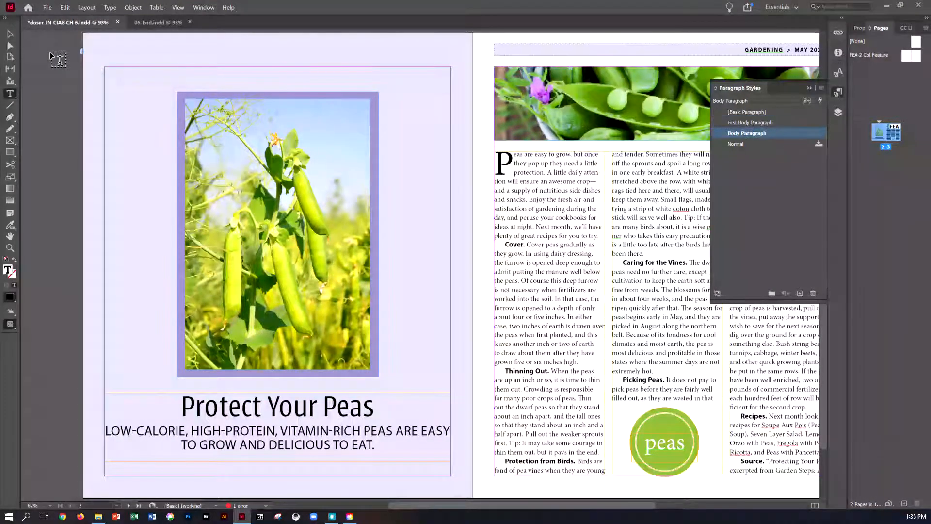
{"action": "key", "text": "ctrl+s"}
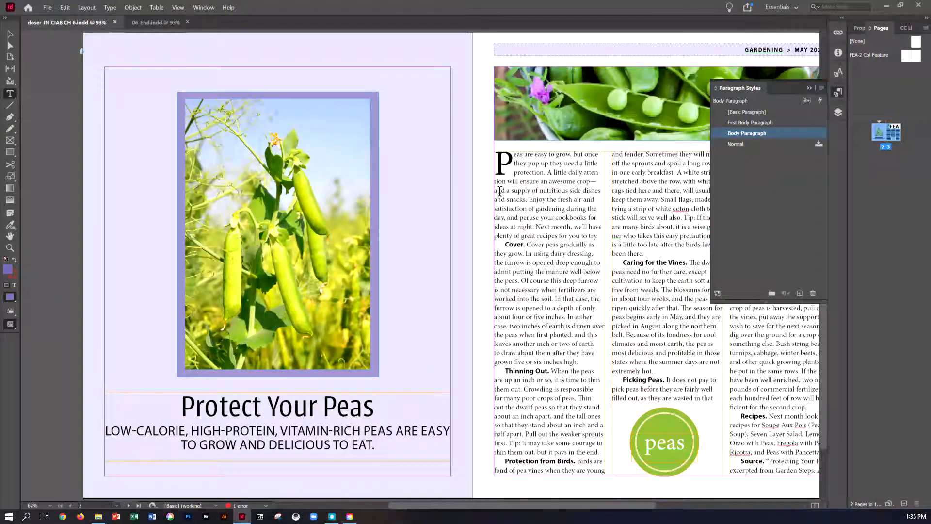
Set up a Find/Change query across the article's story to replace "bird" with "blackbird", excluding footnotes
{"action": "left_click", "coordinate": [530, 157]}
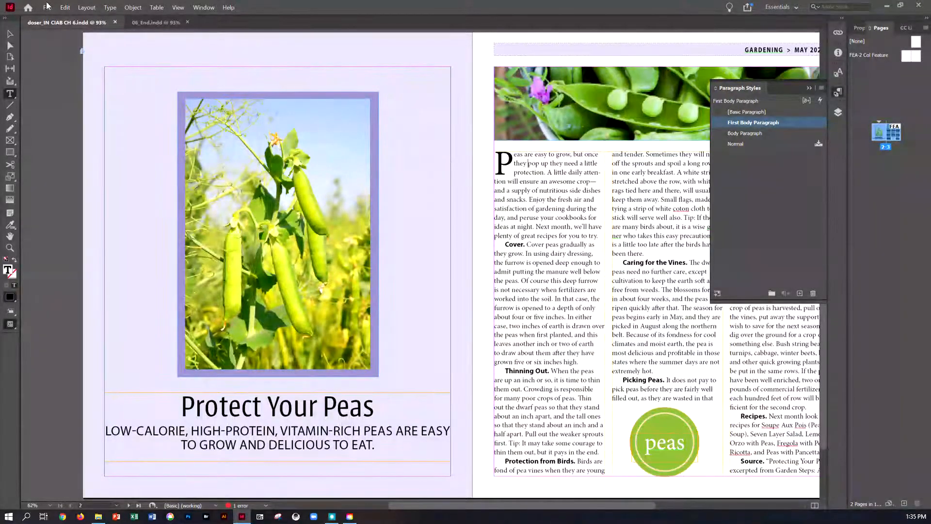
{"action": "left_click", "coordinate": [65, 8]}
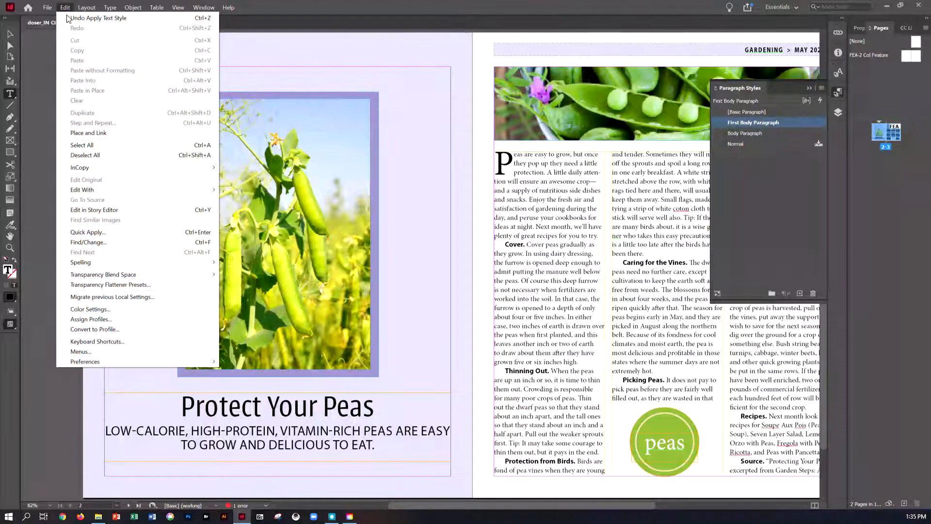
{"action": "left_click", "coordinate": [99, 244]}
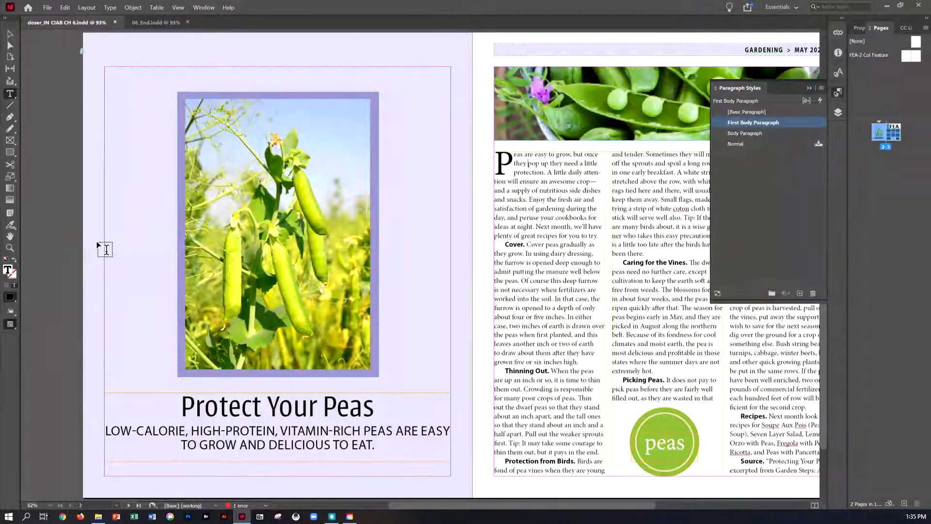
{"action": "left_click_drag", "start_coordinate": [0, 85], "coordinate": [432, 154]}
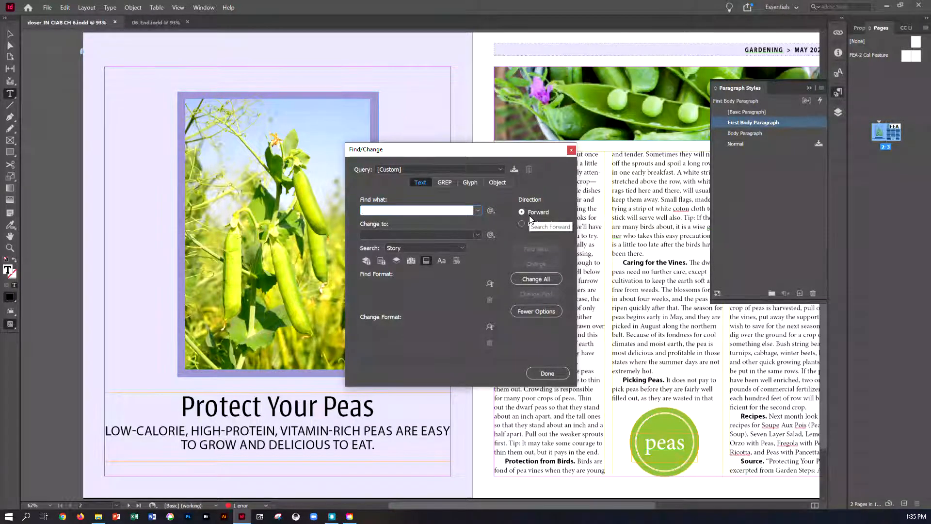
{"action": "type", "text": "bird"}
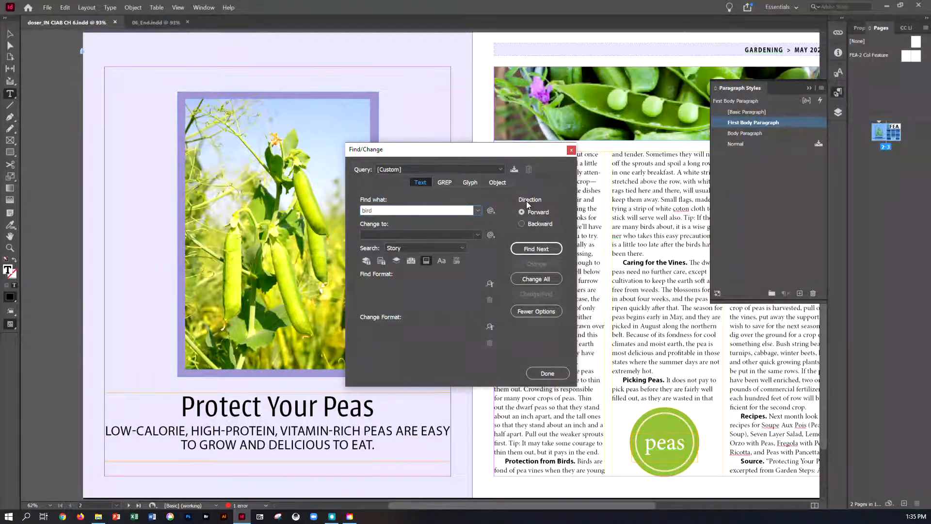
{"action": "left_click", "coordinate": [445, 232]}
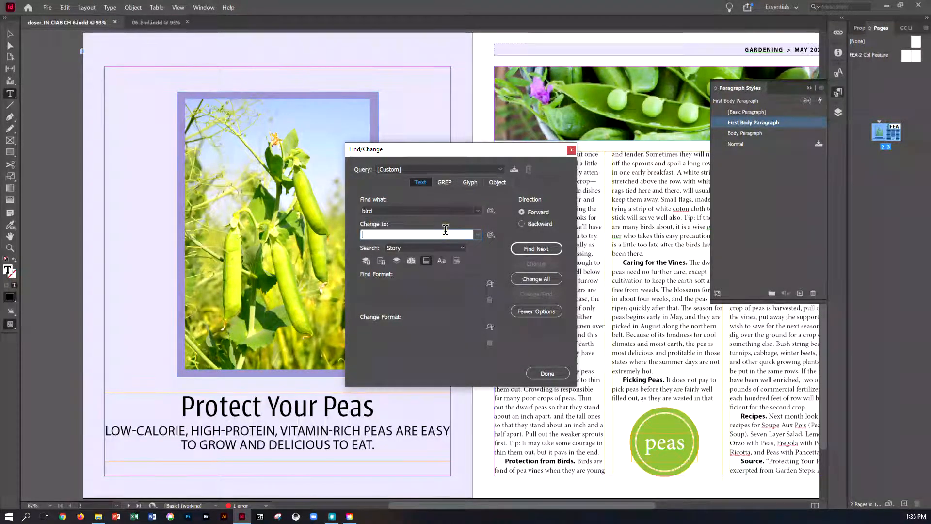
{"action": "type", "text": "bla"}
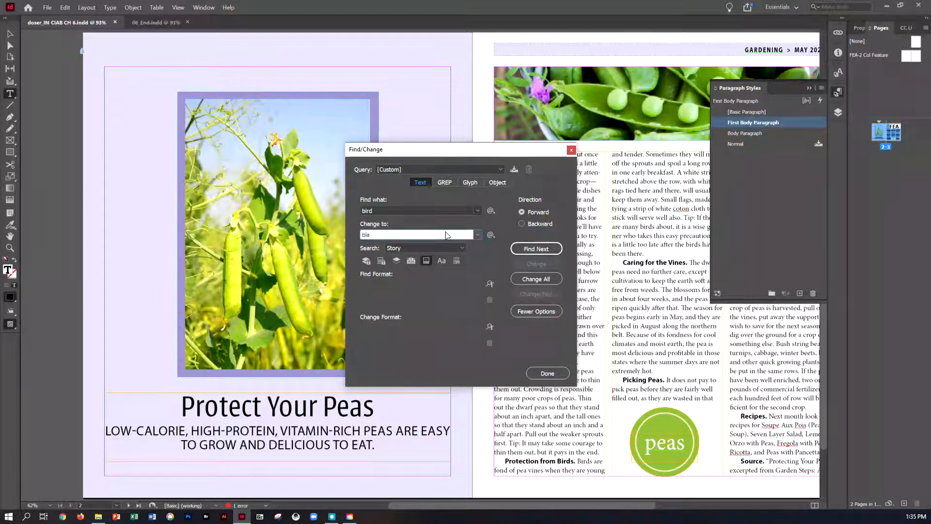
{"action": "type", "text": "ckbird"}
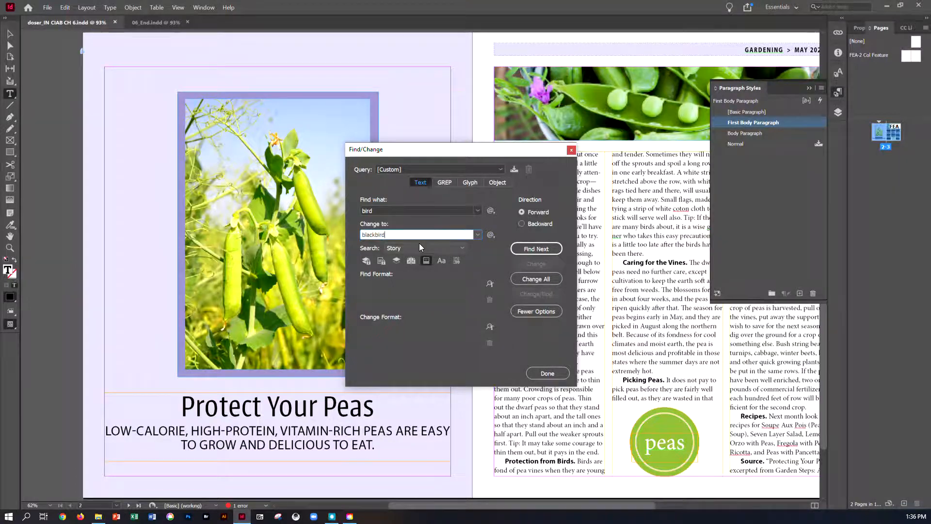
{"action": "left_click", "coordinate": [425, 262]}
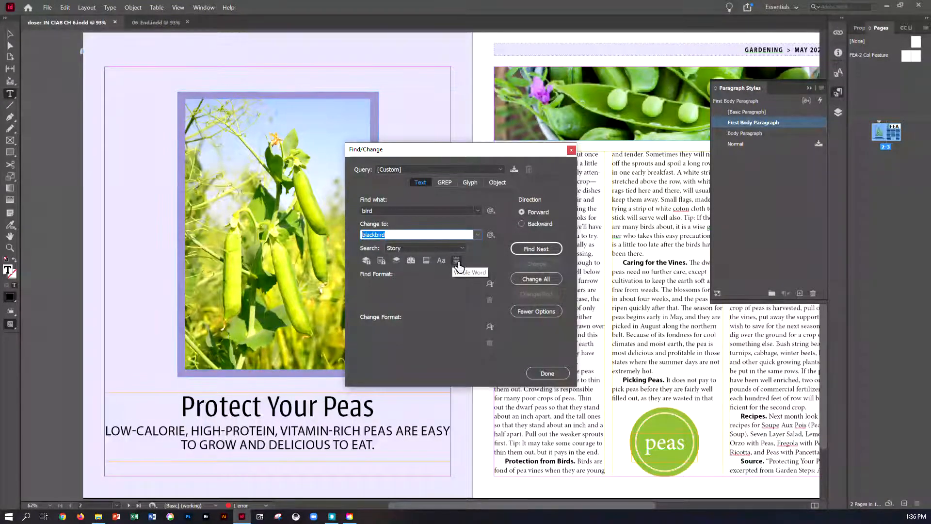
Find the first "bird" in the article and replace every occurrence in the story with "blackbird"
{"action": "left_click", "coordinate": [522, 249]}
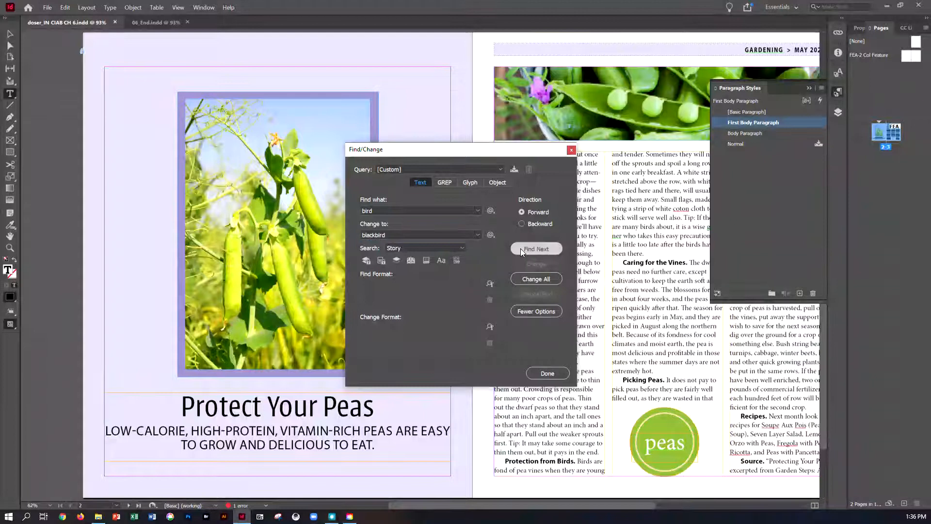
{"action": "left_click_drag", "start_coordinate": [478, 154], "coordinate": [305, 122]}
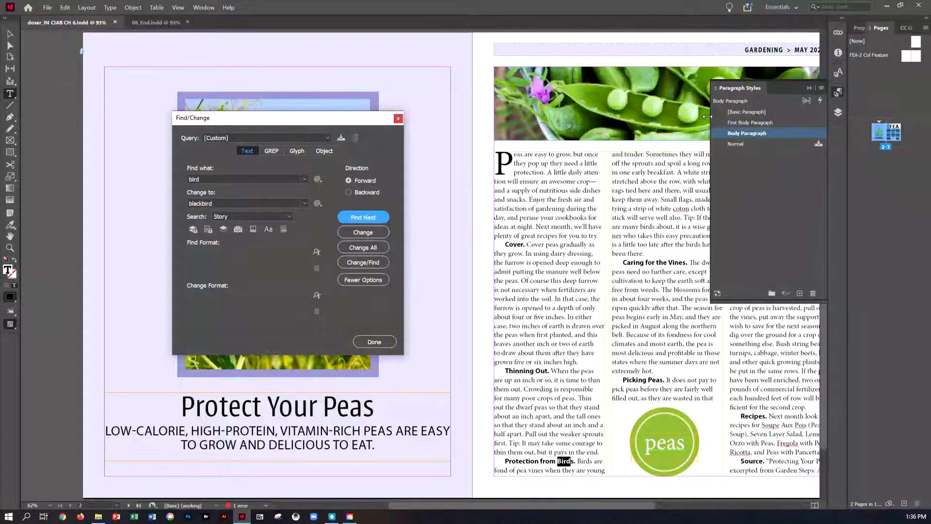
{"action": "left_click", "coordinate": [810, 89]}
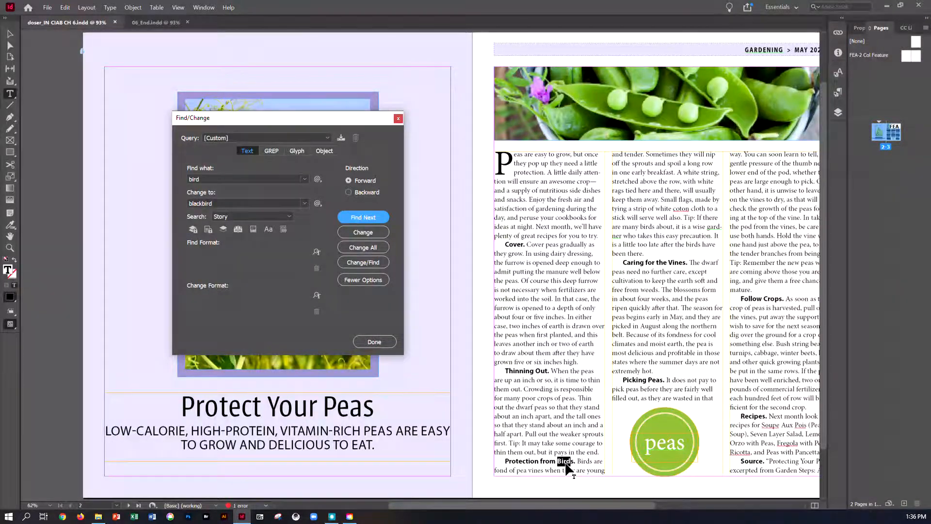
{"action": "left_click", "coordinate": [379, 249]}
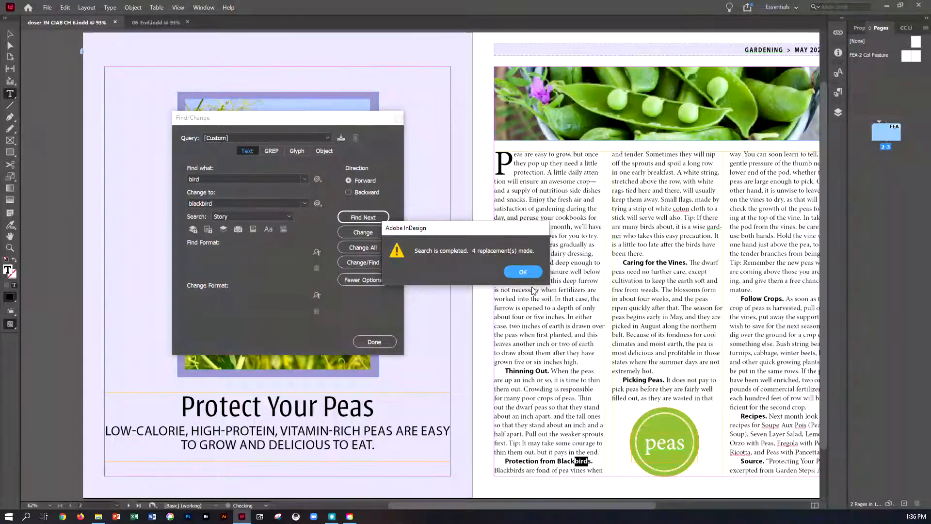
{"action": "left_click", "coordinate": [522, 272]}
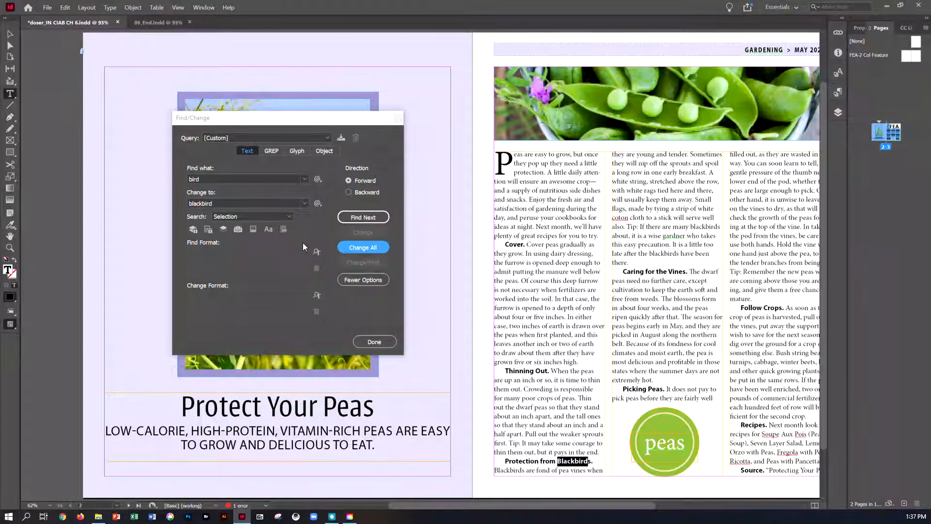
Change the query to a case-sensitive search for "Tip:" with "TIP:" as its replacement
{"action": "left_click", "coordinate": [216, 178]}
{"action": "left_click_drag", "start_coordinate": [216, 178], "coordinate": [174, 182]}
{"action": "type", "text": "Tip:"}
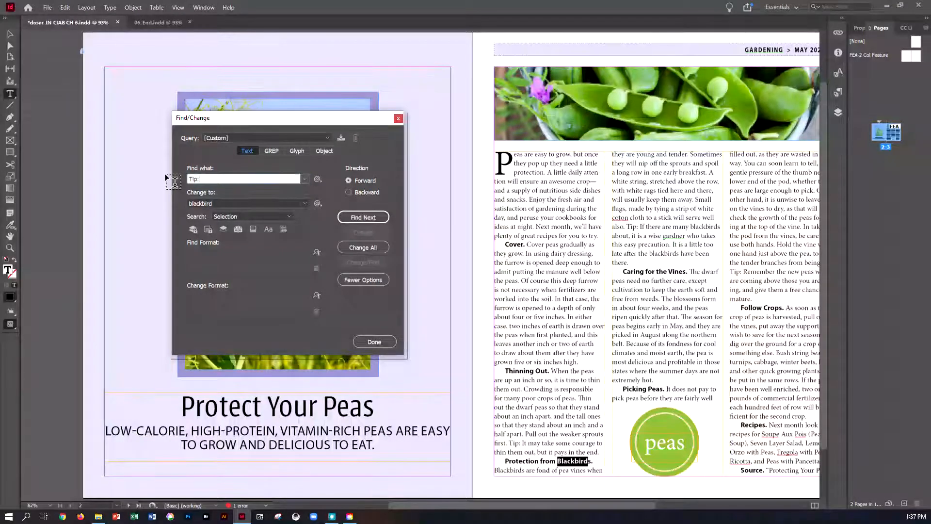
{"action": "left_click", "coordinate": [216, 203]}
{"action": "double_click", "coordinate": [216, 203]}
{"action": "type", "text": "TIO"}
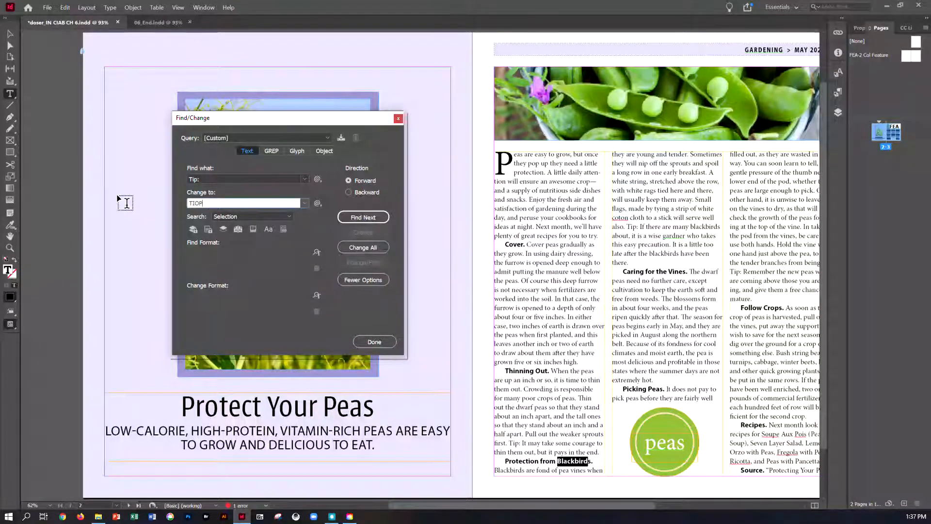
{"action": "key", "text": "BackSpace"}
{"action": "type", "text": "P:"}
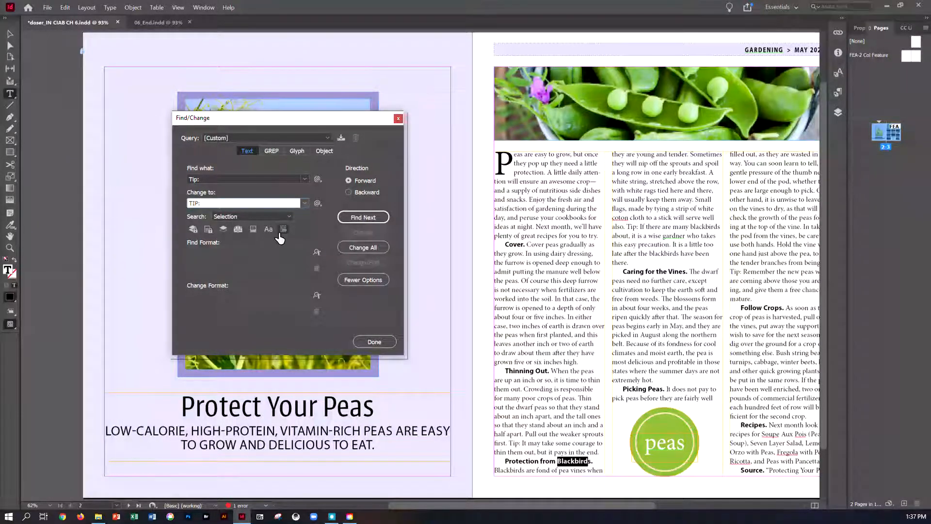
{"action": "left_click", "coordinate": [270, 231]}
Set the replacement text's format to the Purple-Cool character color
{"action": "left_click", "coordinate": [248, 304]}
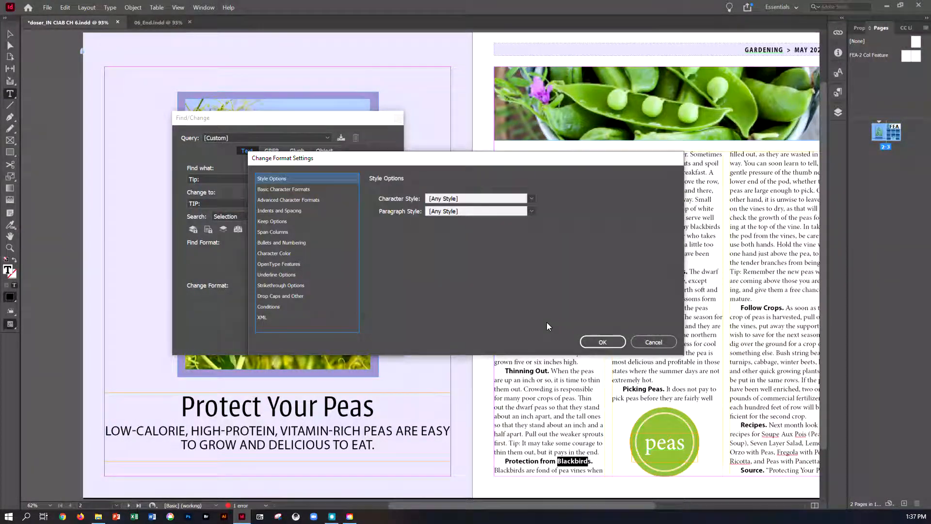
{"action": "left_click", "coordinate": [279, 256]}
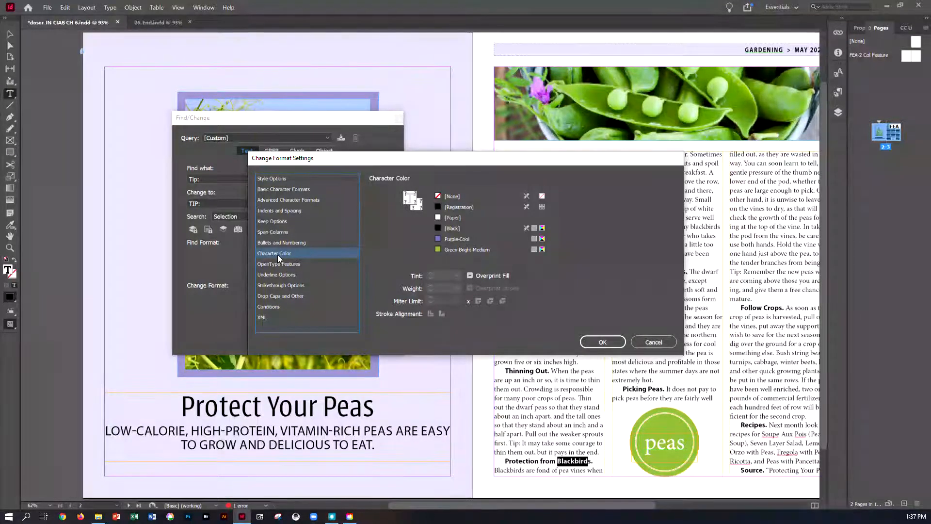
{"action": "left_click", "coordinate": [459, 237]}
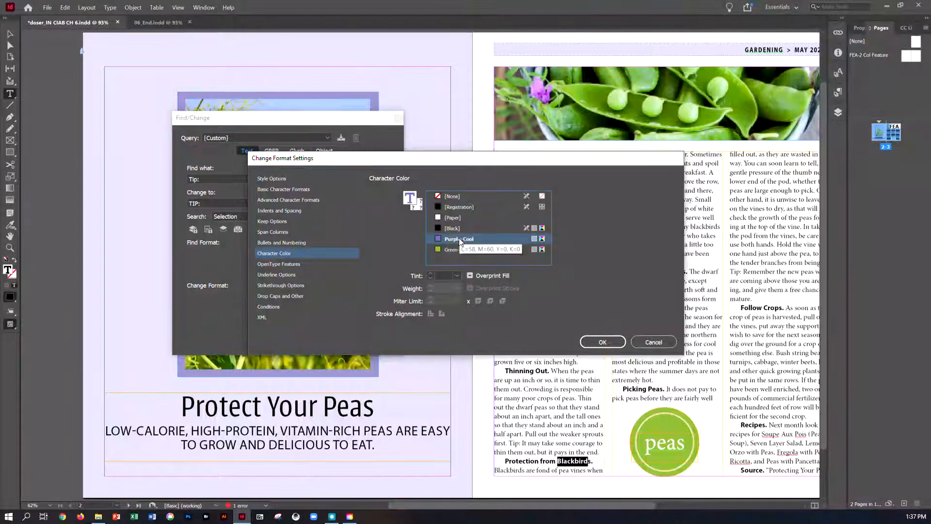
{"action": "left_click", "coordinate": [588, 343]}
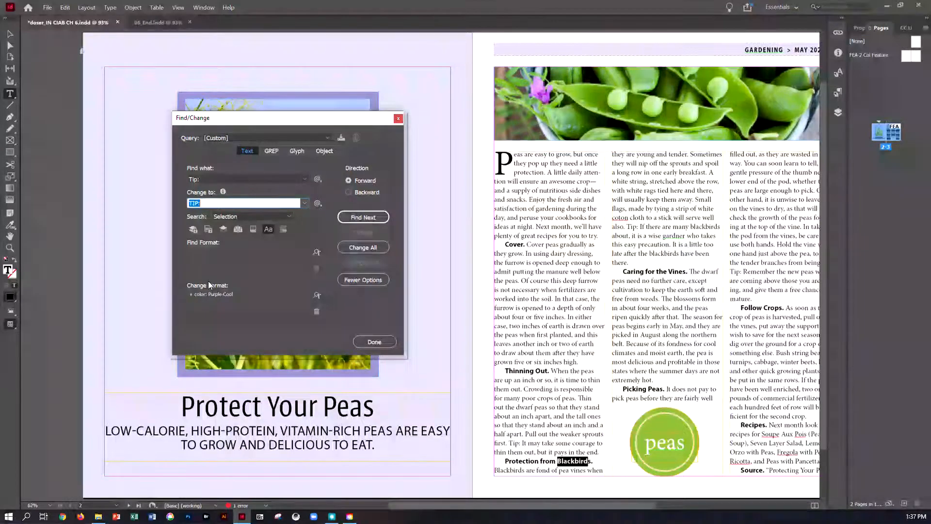
Replace every "Tip:" in the article's story with the purple "TIP:" and close Find/Change
{"action": "left_click", "coordinate": [371, 218]}
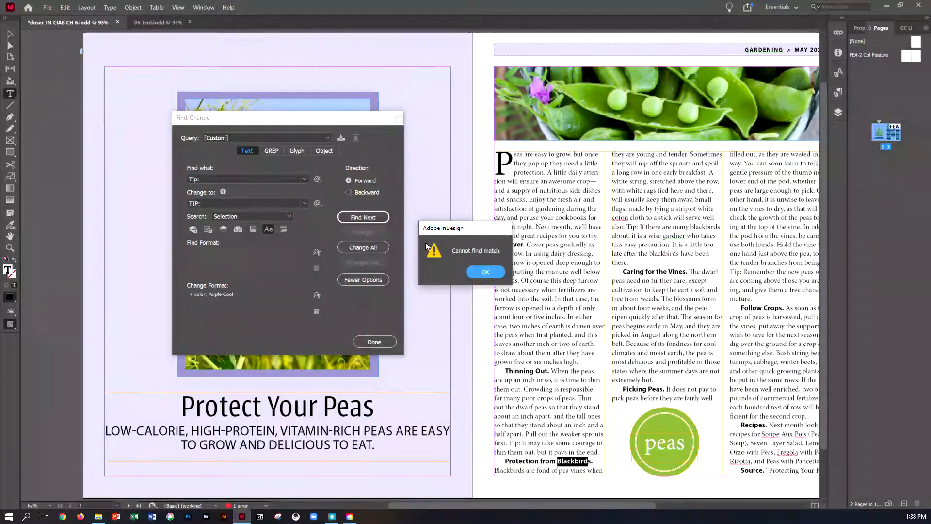
{"action": "left_click", "coordinate": [485, 271]}
{"action": "left_click", "coordinate": [573, 444]}
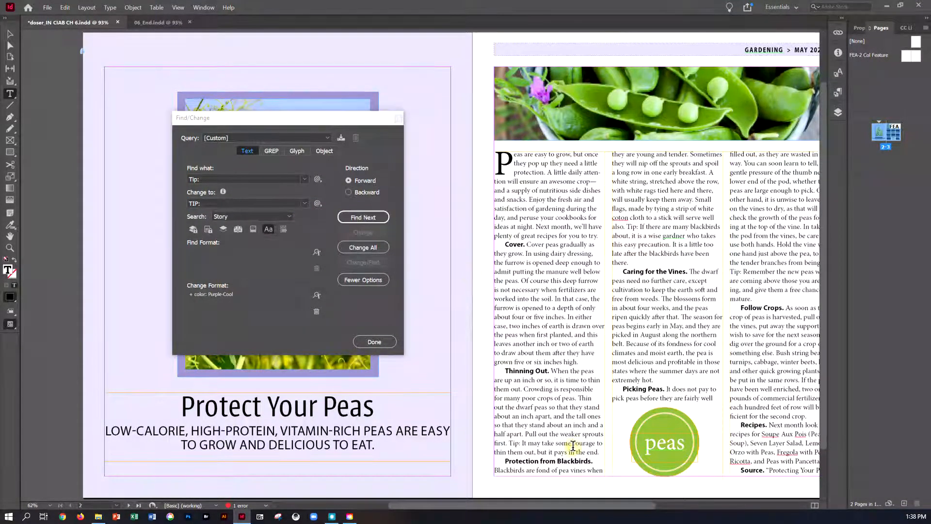
{"action": "left_click", "coordinate": [366, 216]}
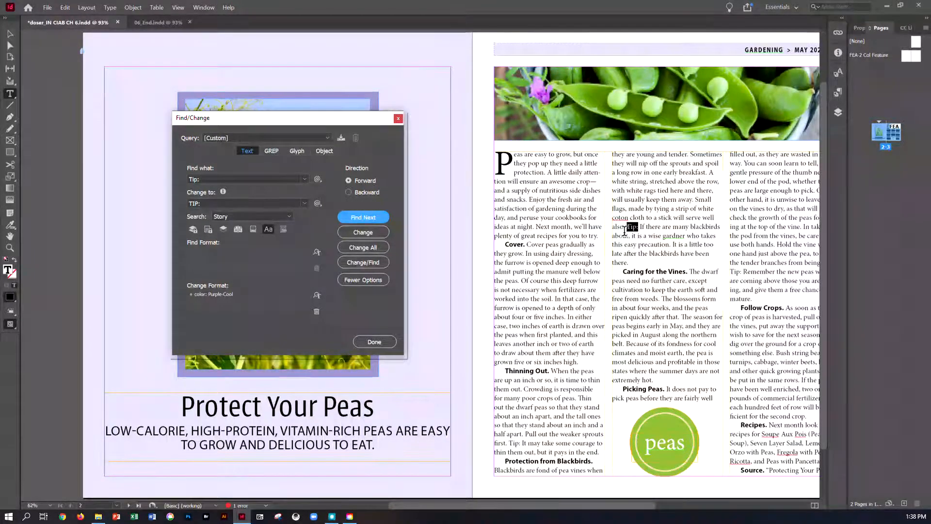
{"action": "left_click", "coordinate": [367, 249]}
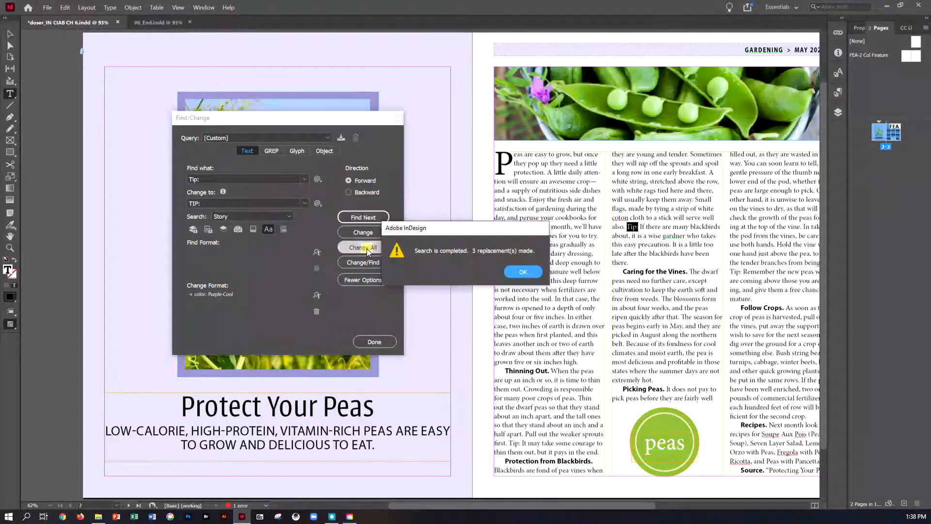
{"action": "left_click", "coordinate": [515, 269]}
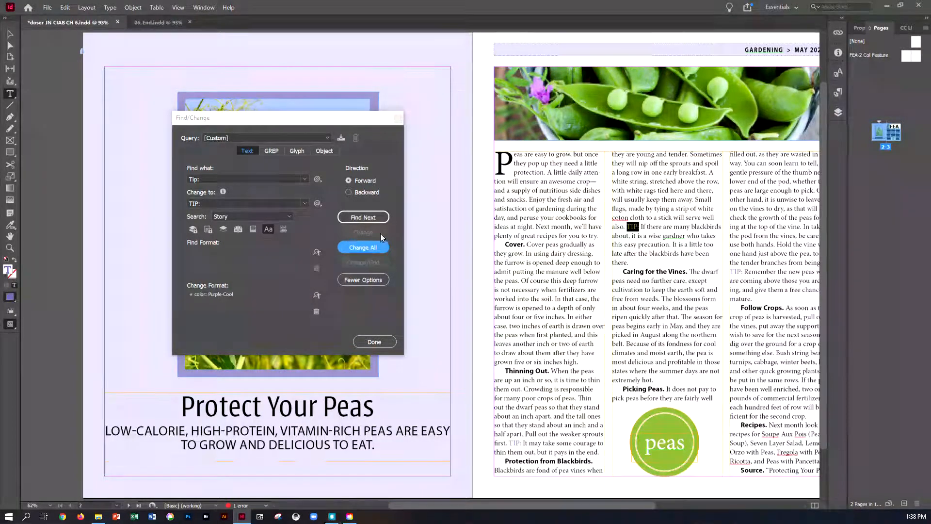
{"action": "left_click", "coordinate": [375, 341]}
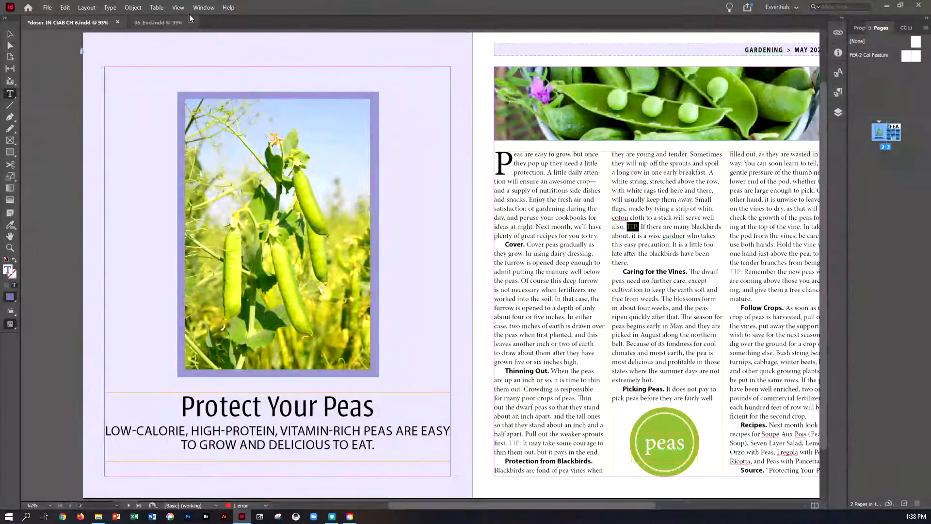
Spell-check the article's story from its opening paragraph and correct "coton" to "cotton"
{"action": "left_click", "coordinate": [177, 8]}
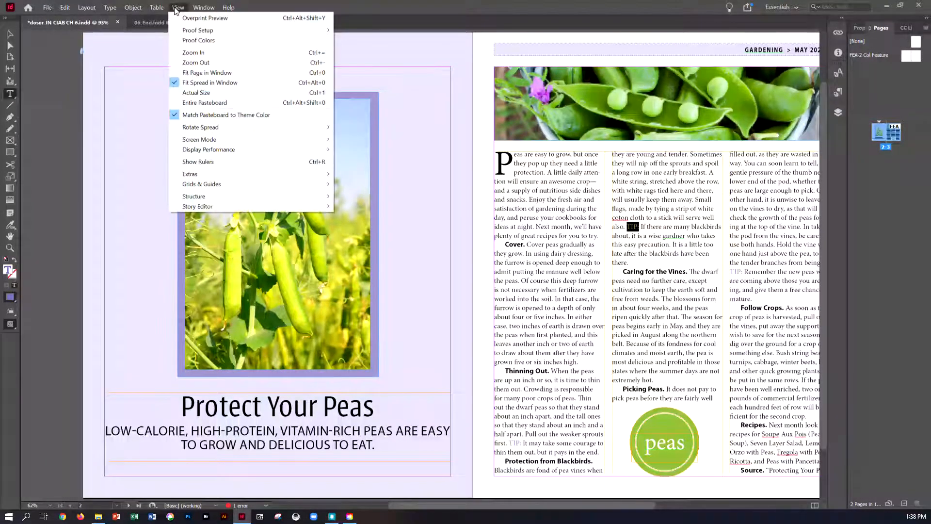
{"action": "left_click", "coordinate": [199, 82]}
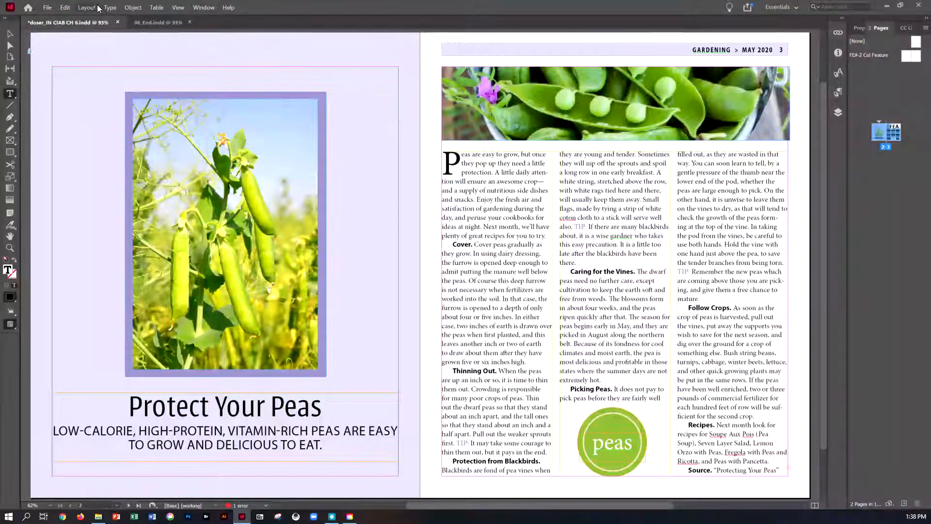
{"action": "left_click", "coordinate": [65, 8]}
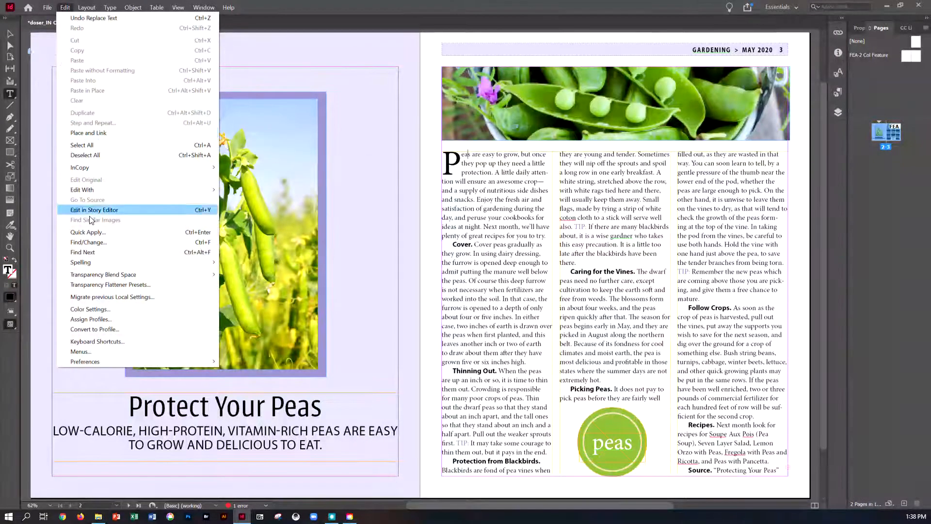
{"action": "mouse_move", "coordinate": [94, 261]}
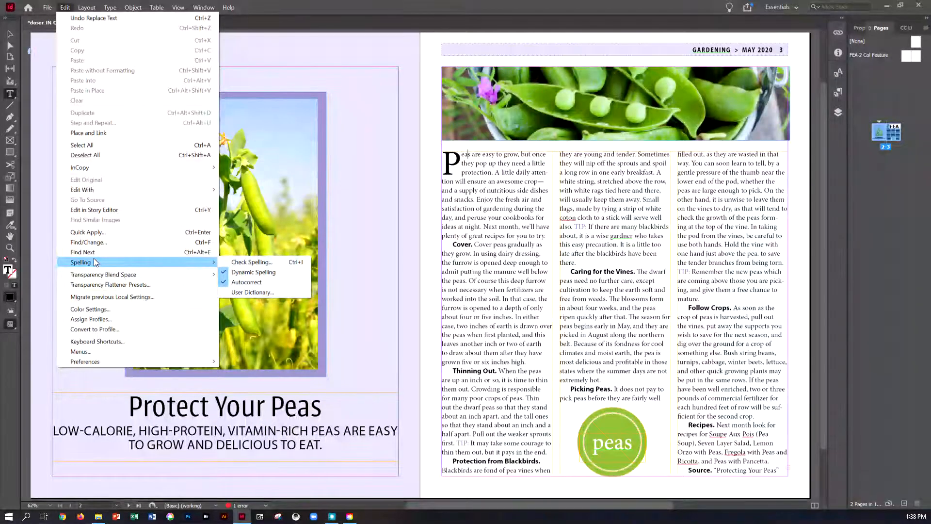
{"action": "left_click", "coordinate": [242, 262]}
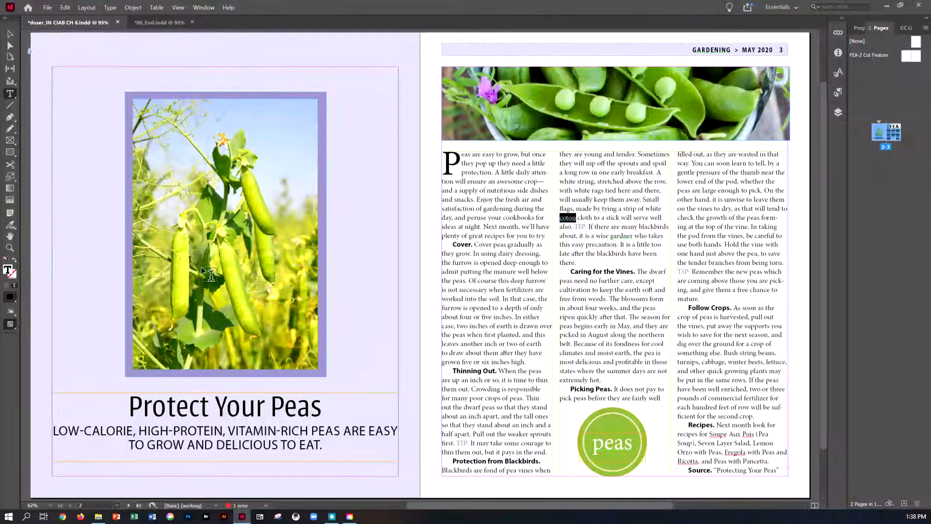
{"action": "left_click_drag", "start_coordinate": [268, 142], "coordinate": [245, 149]}
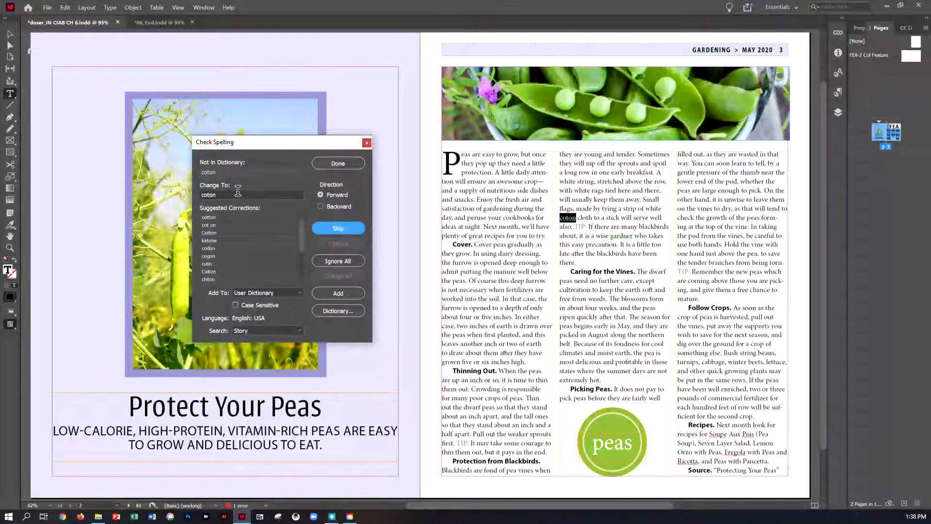
{"action": "left_click", "coordinate": [225, 217]}
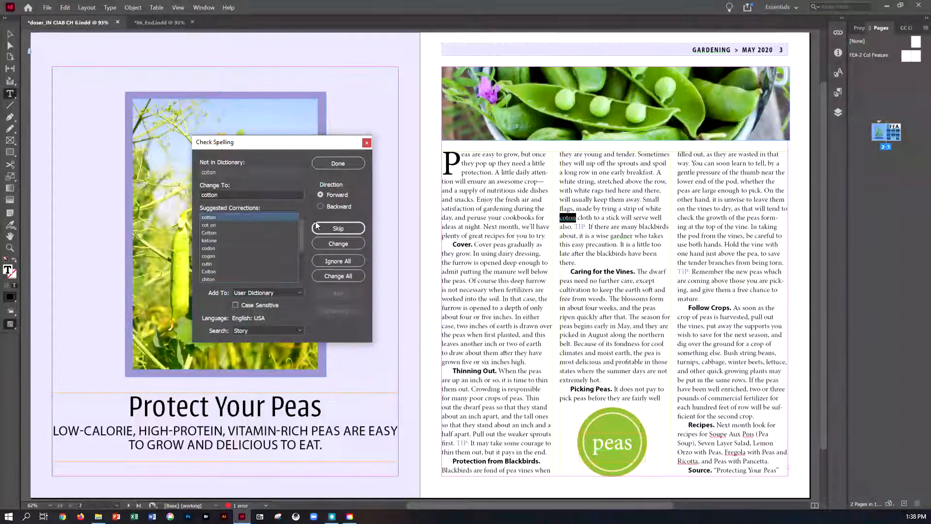
{"action": "left_click", "coordinate": [338, 244]}
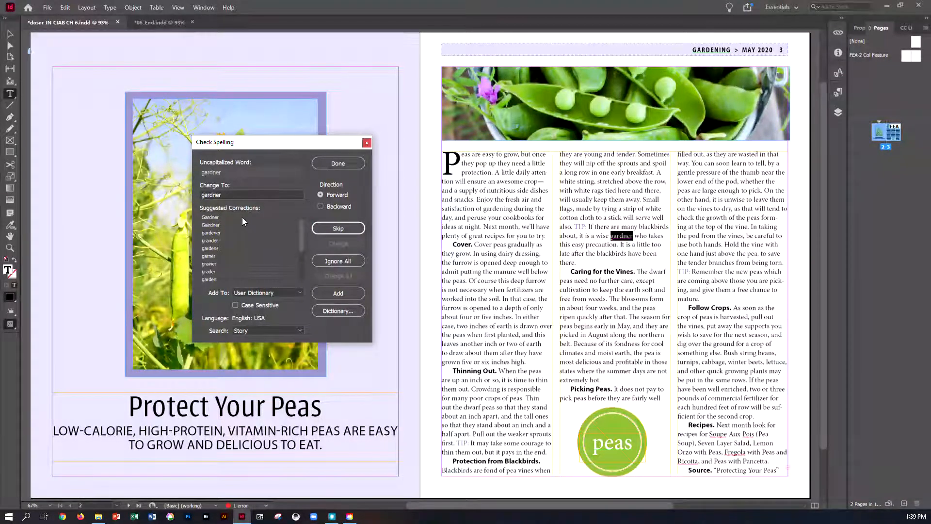
Finish the spell check by changing "gardner" to "gardener" and ignoring all "Soupe", "Pois", "Fregola" and "Ricotta", and save the document
{"action": "left_click", "coordinate": [240, 233]}
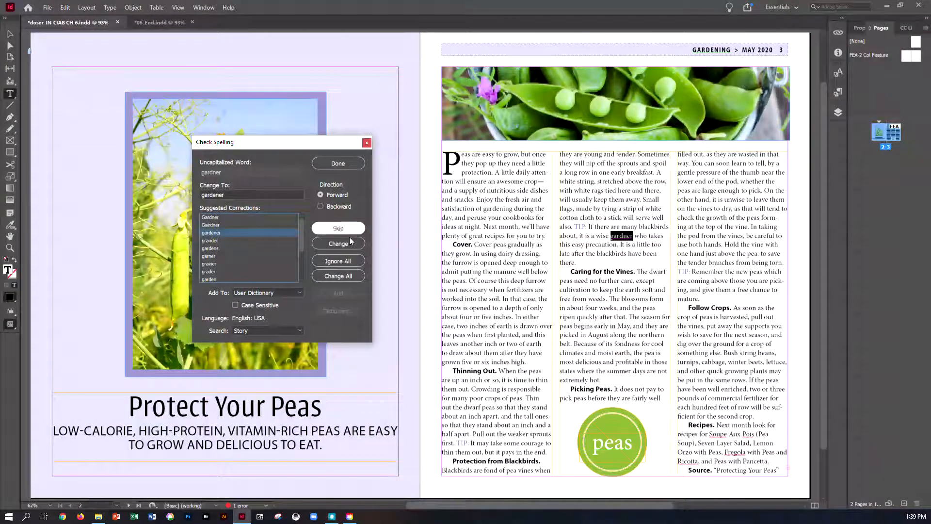
{"action": "left_click", "coordinate": [350, 246]}
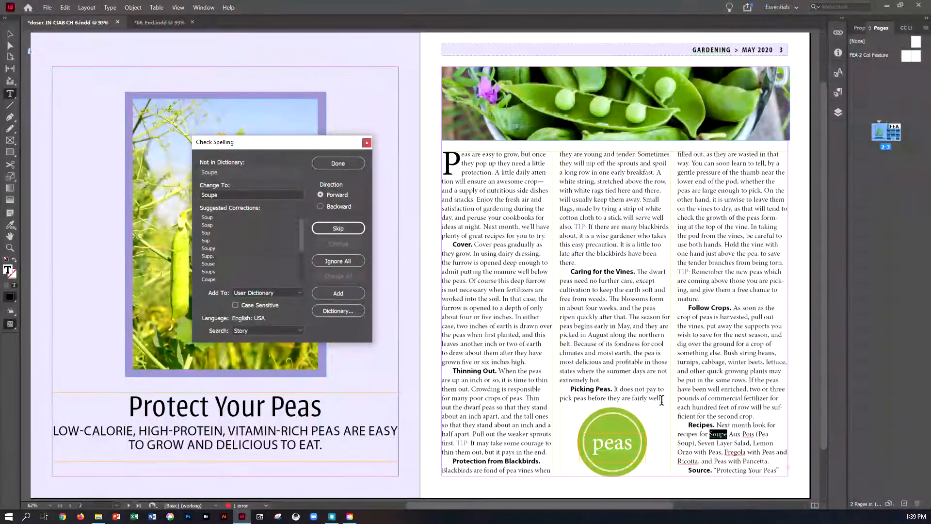
{"action": "left_click", "coordinate": [339, 263]}
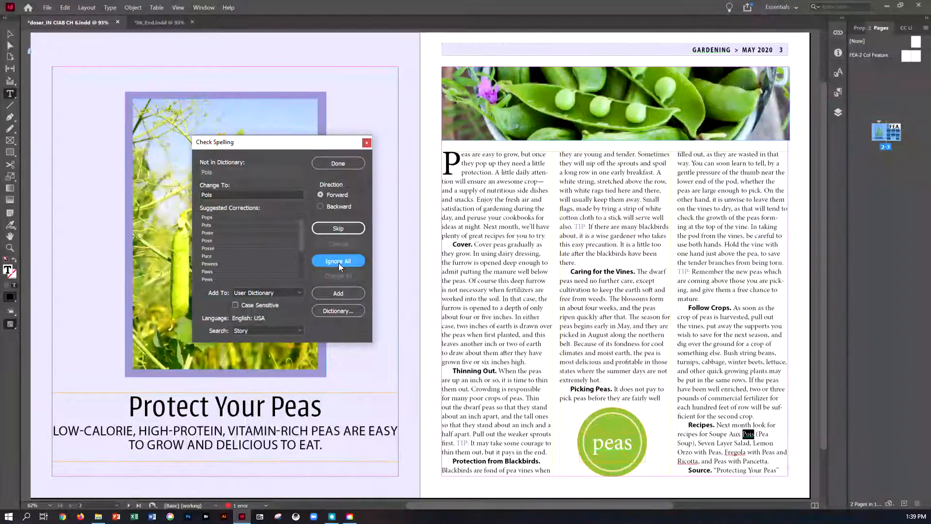
{"action": "left_click", "coordinate": [338, 263]}
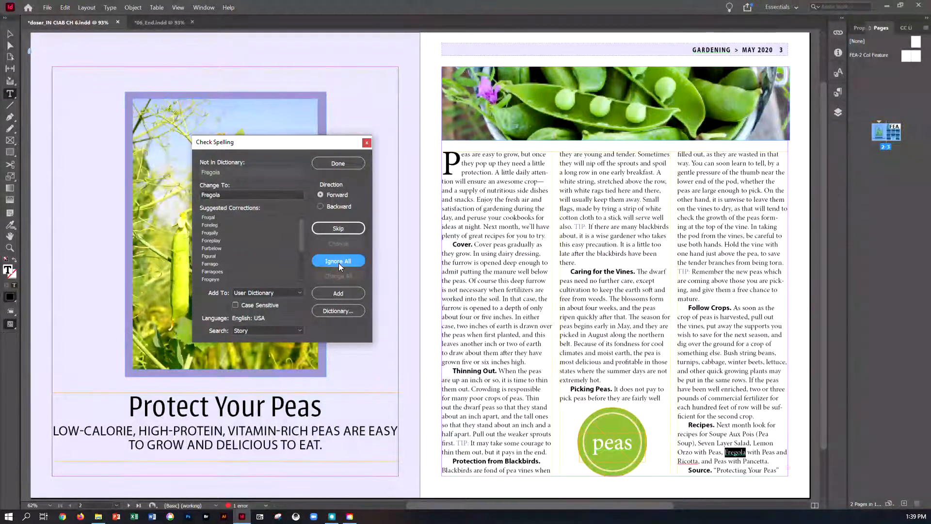
{"action": "left_click", "coordinate": [338, 263]}
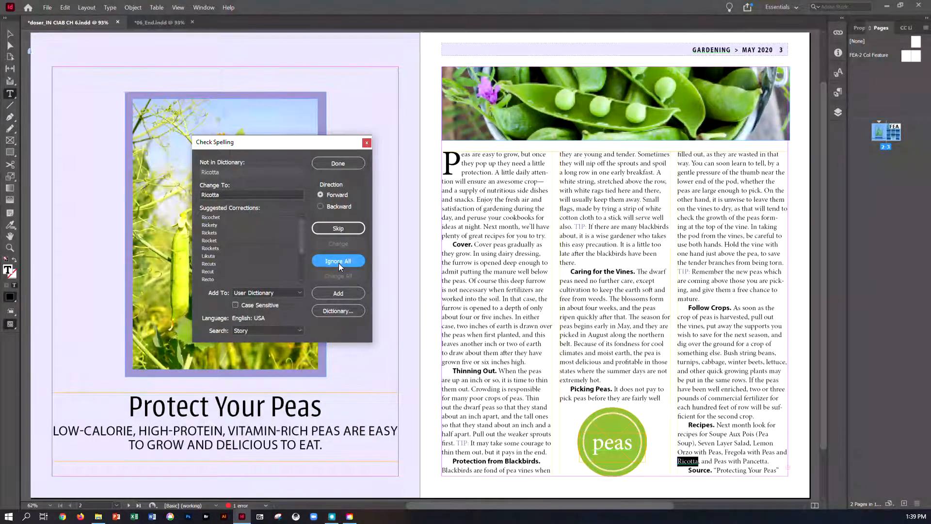
{"action": "left_click", "coordinate": [339, 263]}
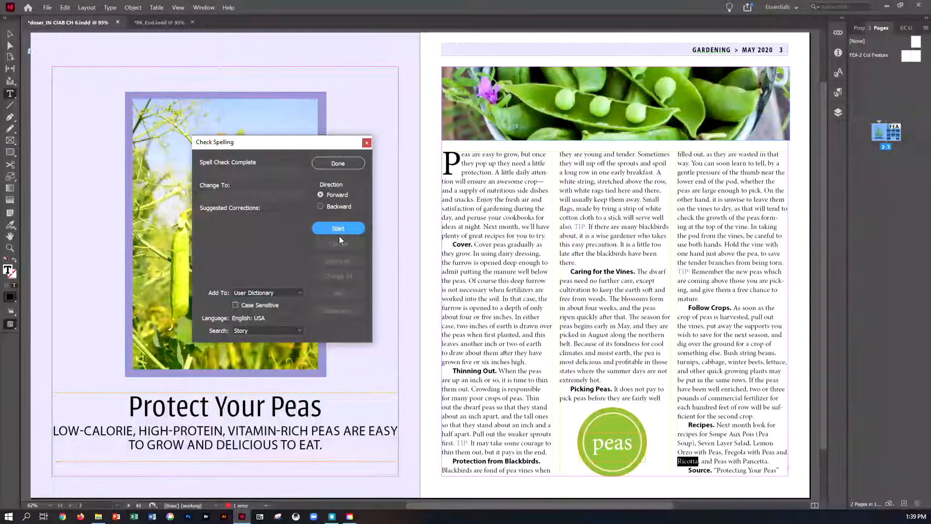
{"action": "left_click", "coordinate": [324, 166]}
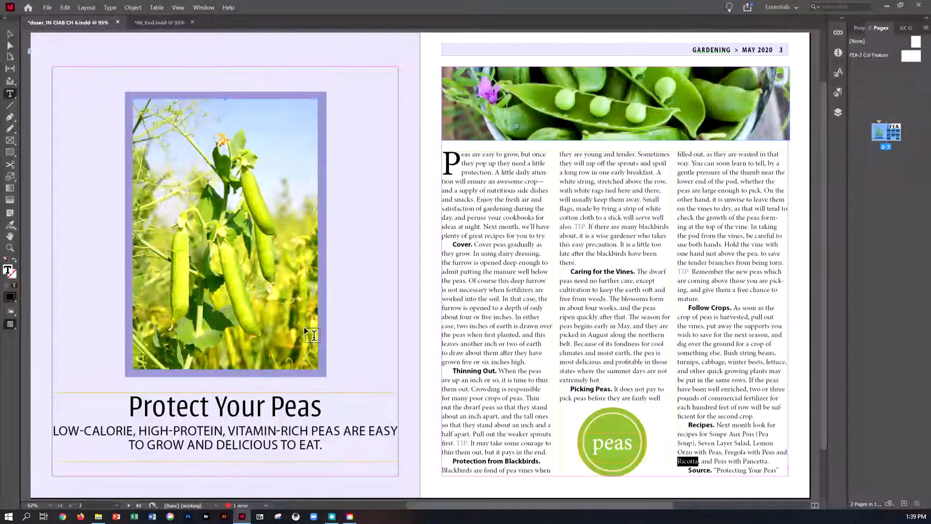
{"action": "key", "text": "ctrl+s"}
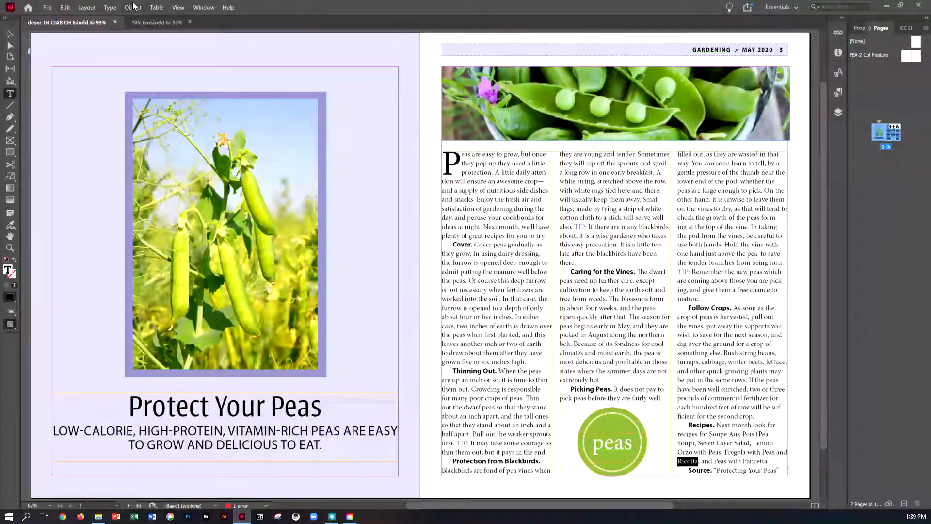
Examine the added words in the English: USA user dictionary and close it without adding or removing any
{"action": "left_click", "coordinate": [67, 9]}
{"action": "mouse_move", "coordinate": [77, 260]}
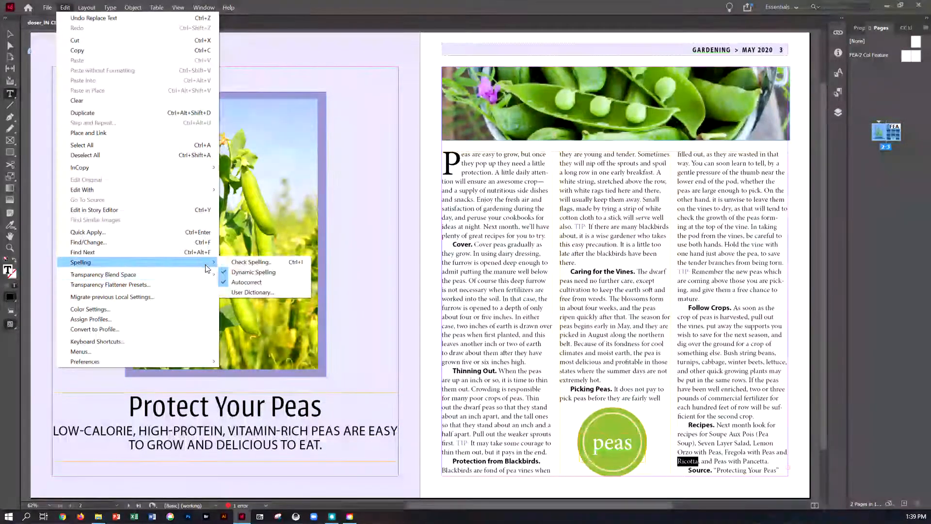
{"action": "left_click", "coordinate": [238, 292]}
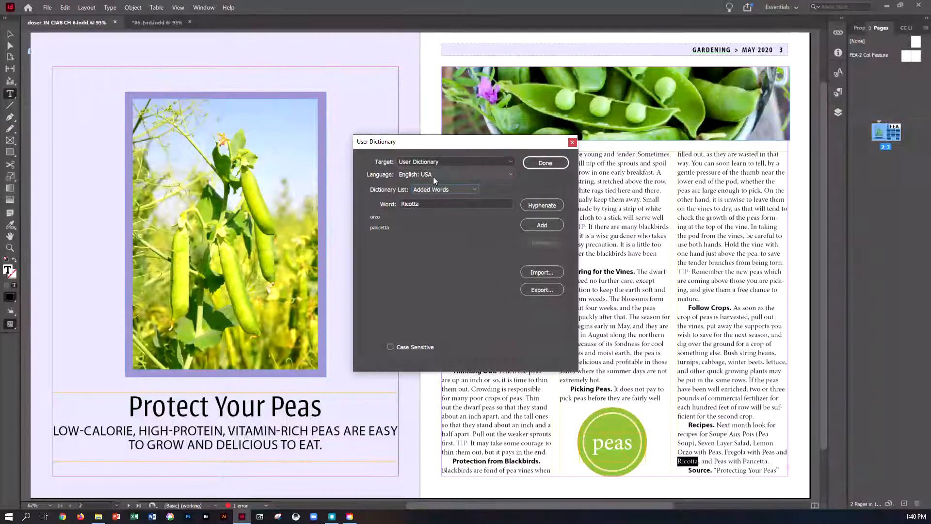
{"action": "left_click", "coordinate": [422, 204]}
{"action": "left_click_drag", "start_coordinate": [422, 203], "coordinate": [363, 199]}
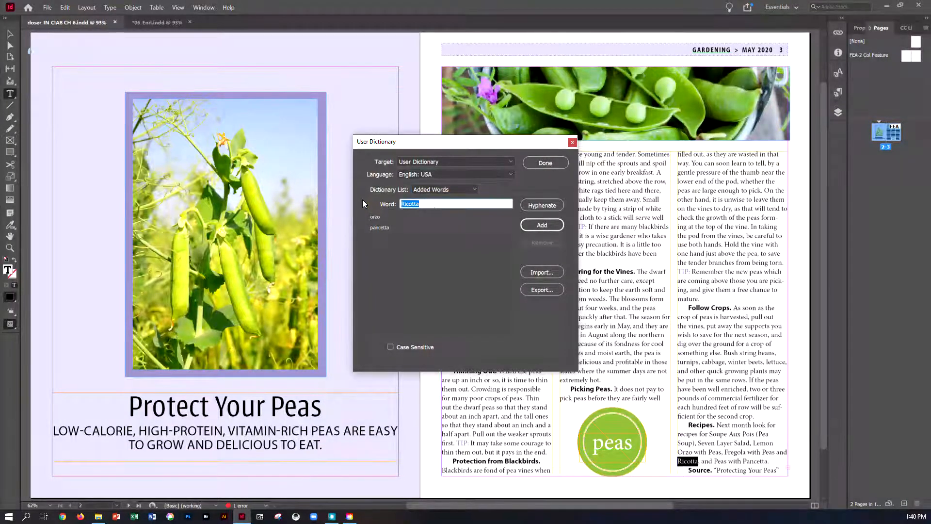
{"action": "left_click", "coordinate": [381, 228]}
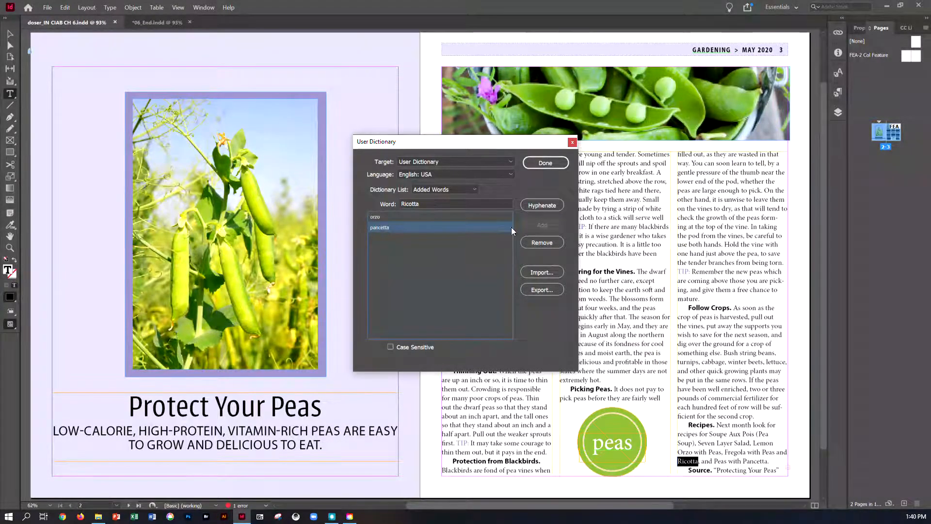
{"action": "left_click", "coordinate": [546, 164]}
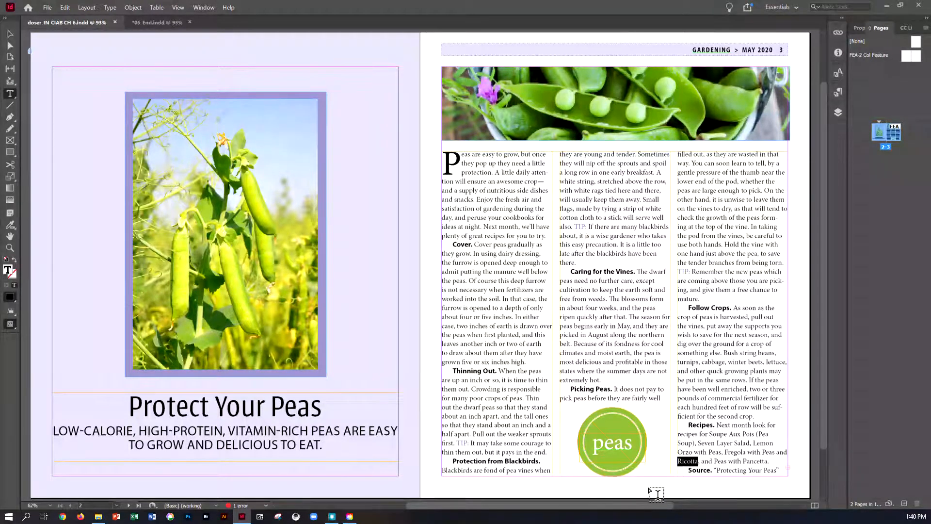
Review the Autocorrect preferences for English: USA, keeping Enable Autocorrect turned on
{"action": "left_click", "coordinate": [65, 7]}
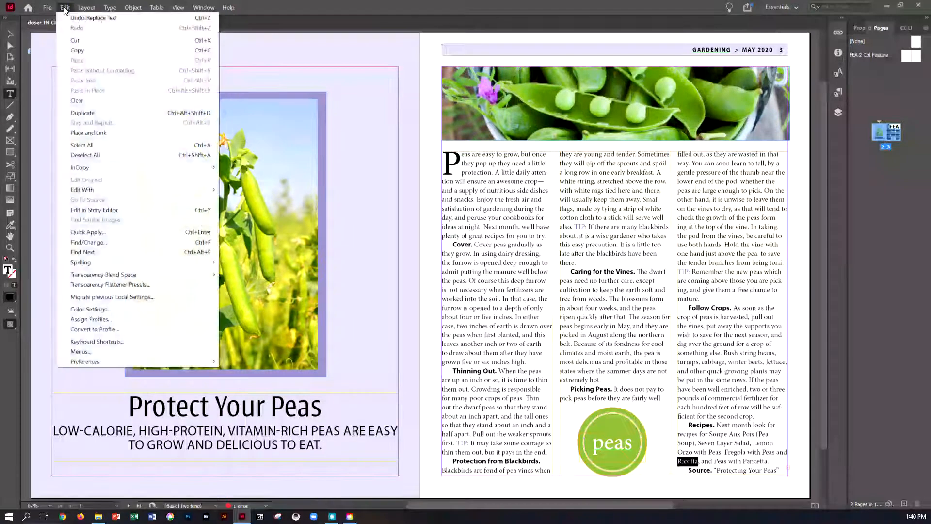
{"action": "mouse_move", "coordinate": [115, 365]}
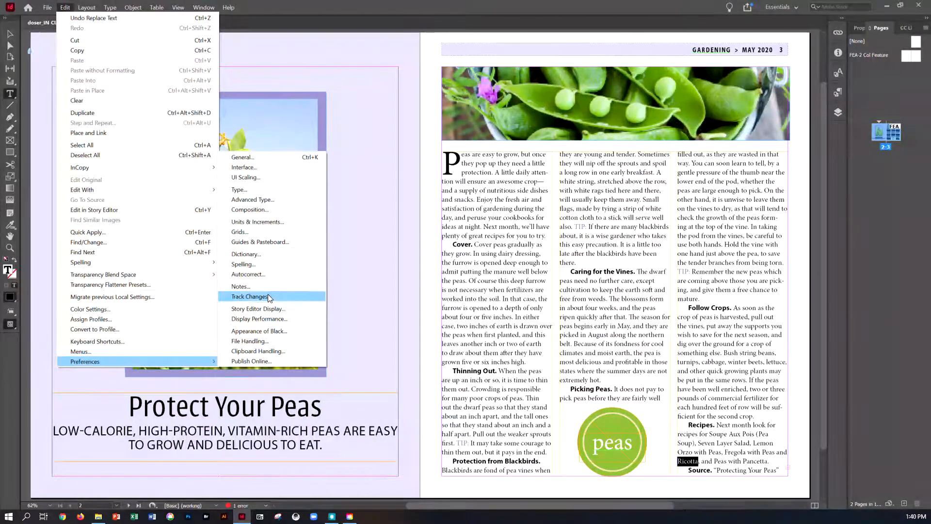
{"action": "left_click", "coordinate": [270, 274]}
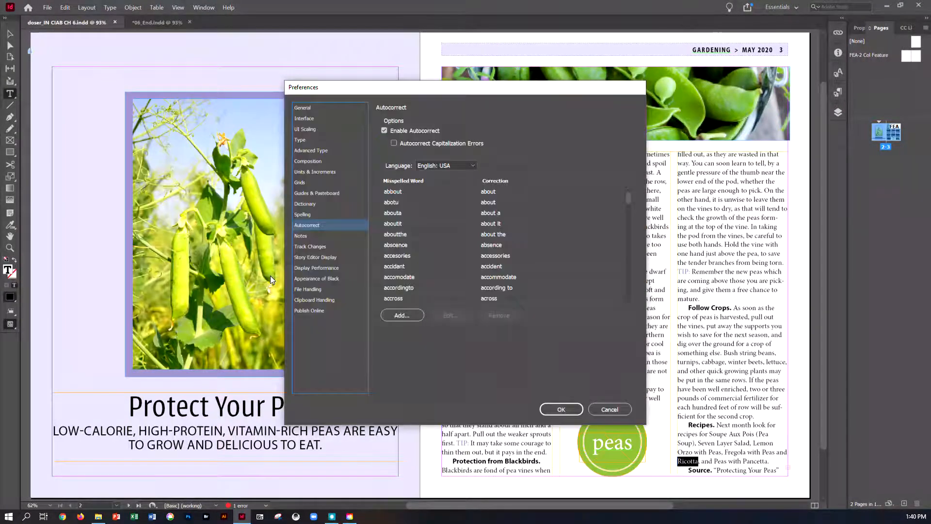
{"action": "left_click", "coordinate": [385, 132]}
{"action": "left_click", "coordinate": [385, 131]}
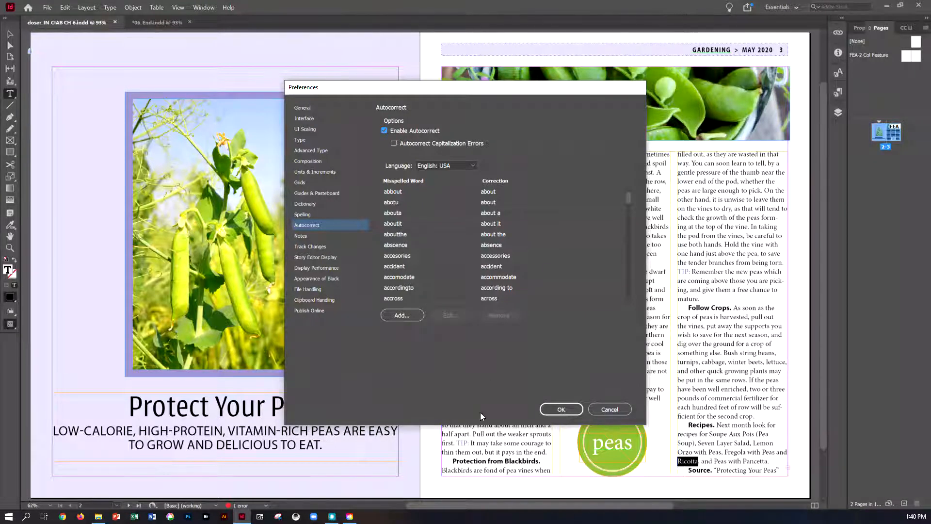
{"action": "left_click", "coordinate": [565, 408]}
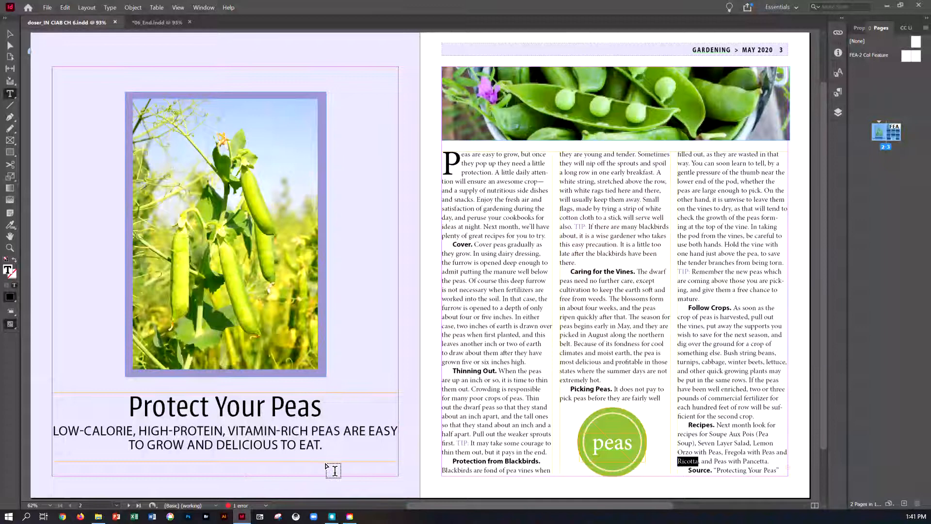
Check the Type preferences for drag-and-drop text editing in Layout View and the Story Editor
{"action": "scroll", "coordinate": [294, 459], "scroll_direction": "down", "scroll_amount": 2}
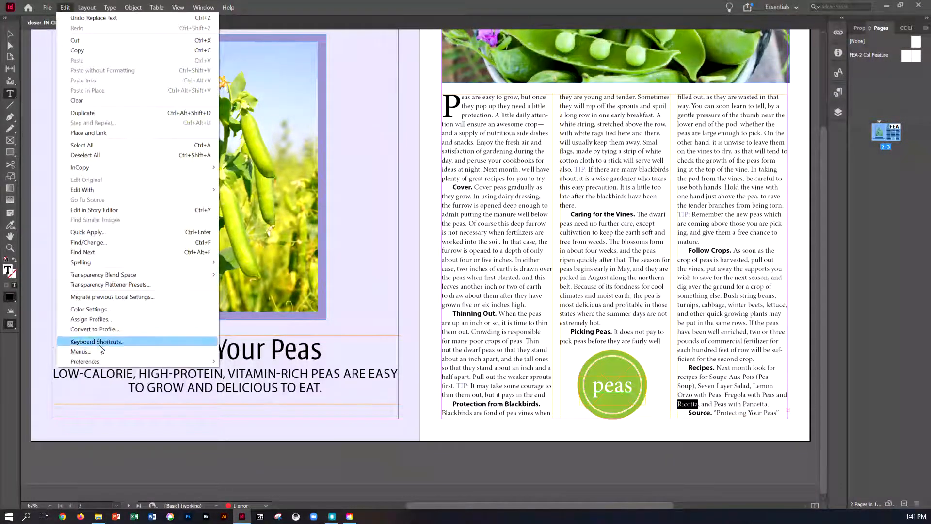
{"action": "mouse_move", "coordinate": [100, 365]}
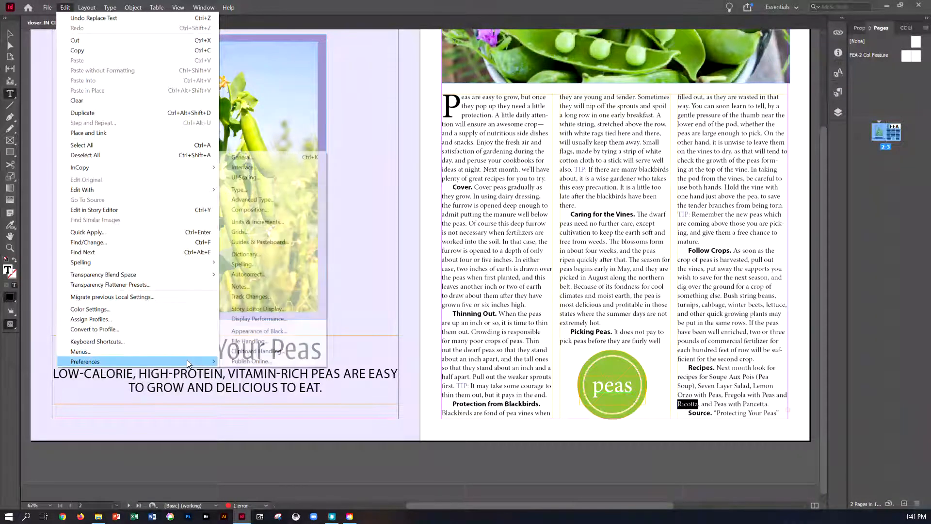
{"action": "left_click", "coordinate": [260, 189]}
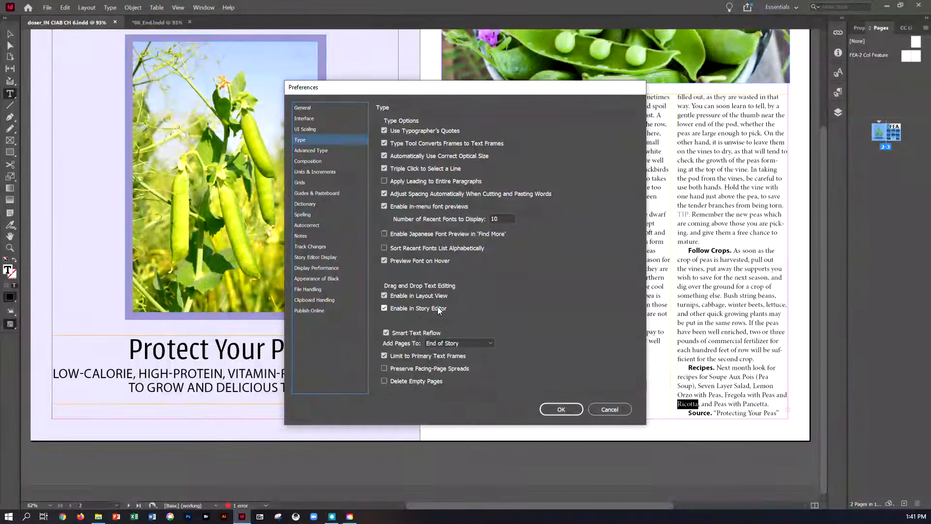
{"action": "left_click", "coordinate": [563, 411]}
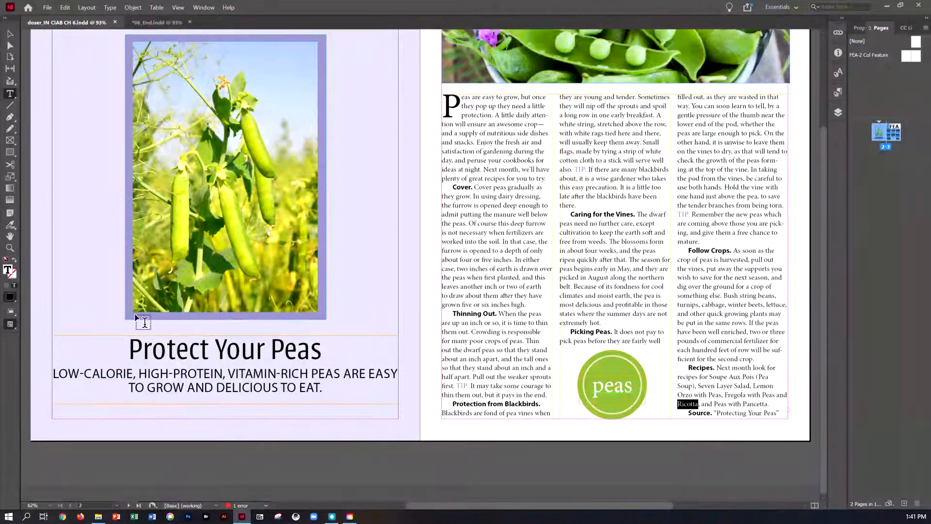
Move "LOW-CALORIE," to directly after "HIGH-PROTEIN," in the subheading under "Protect Your Peas" and save the document
{"action": "left_click_drag", "start_coordinate": [136, 374], "coordinate": [52, 373]}
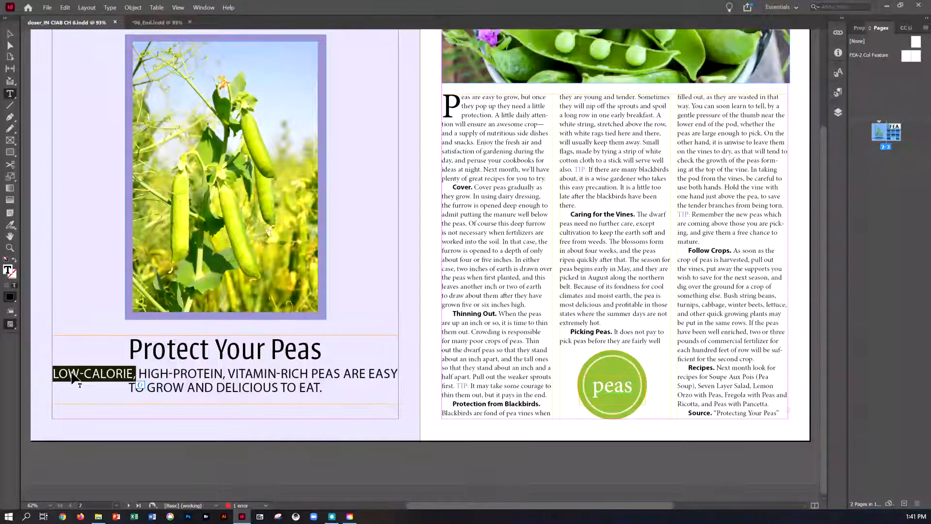
{"action": "left_click_drag", "start_coordinate": [72, 372], "coordinate": [226, 375]}
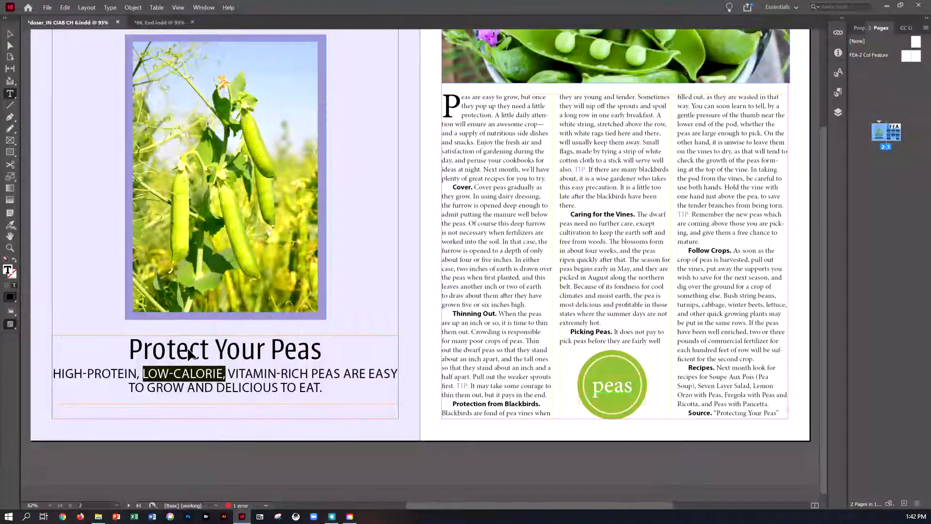
{"action": "key", "text": "ctrl+s"}
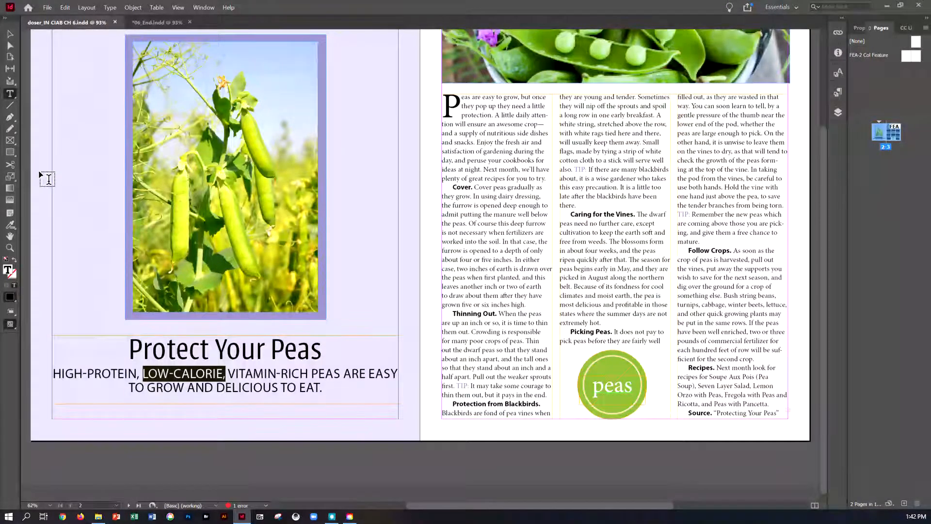
Open the article's story in the Story Editor from its opening paragraph
{"action": "left_click", "coordinate": [180, 8]}
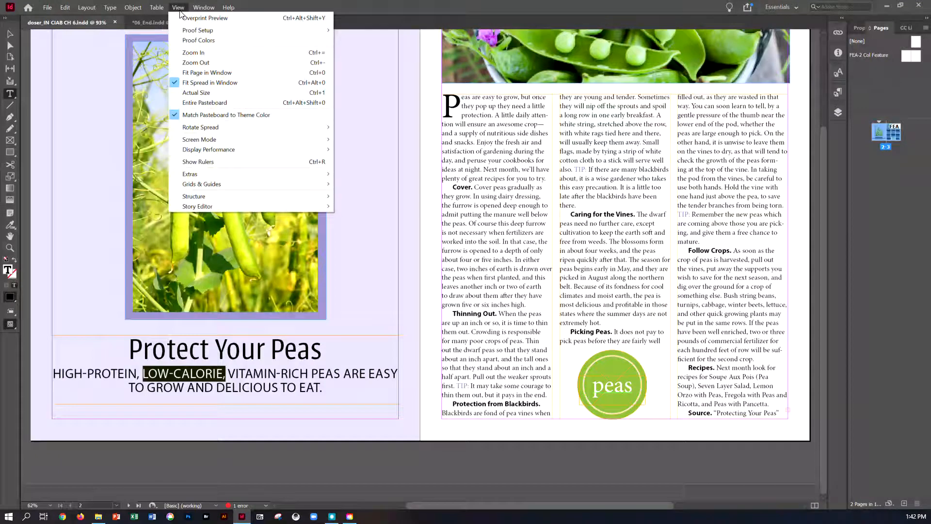
{"action": "left_click", "coordinate": [185, 84]}
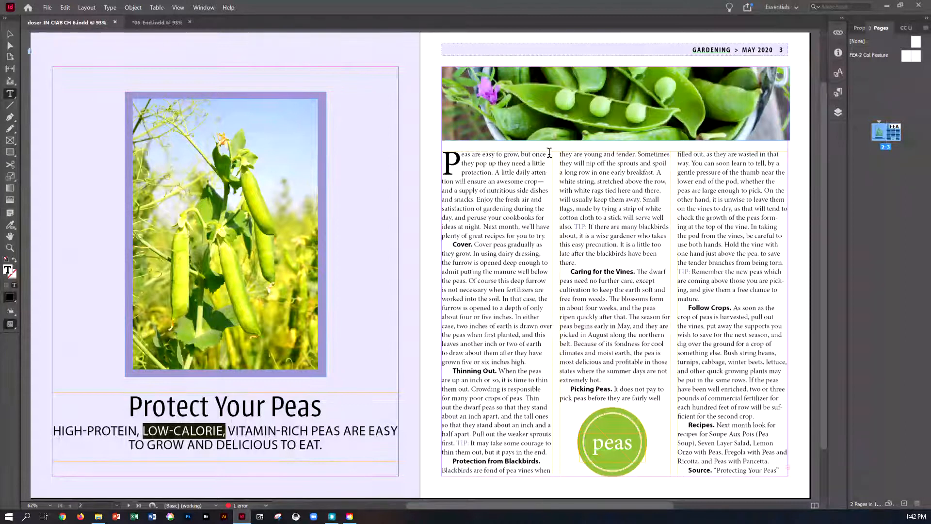
{"action": "left_click", "coordinate": [460, 159]}
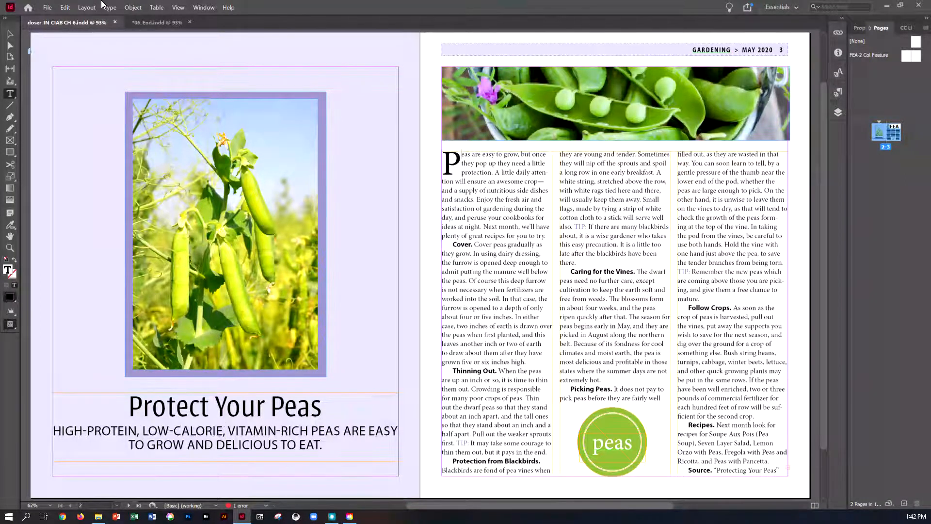
{"action": "left_click", "coordinate": [65, 8]}
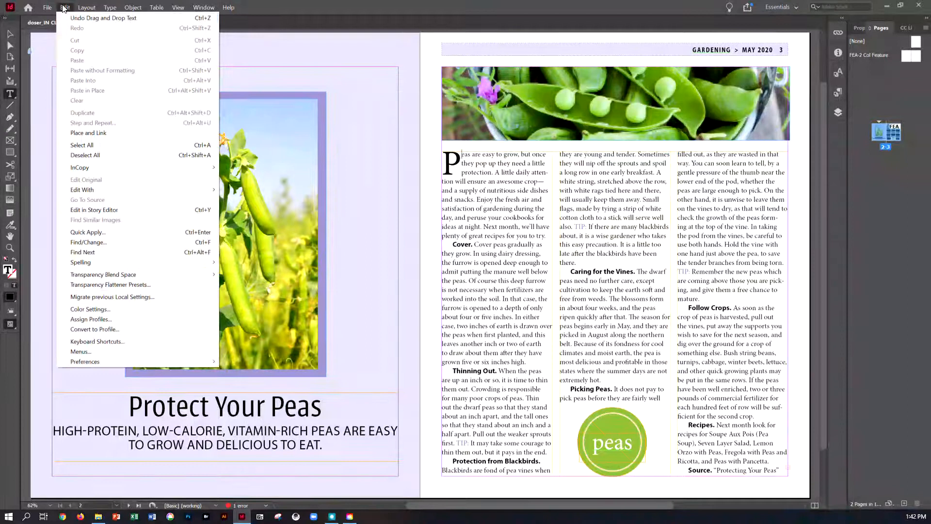
{"action": "left_click", "coordinate": [93, 209]}
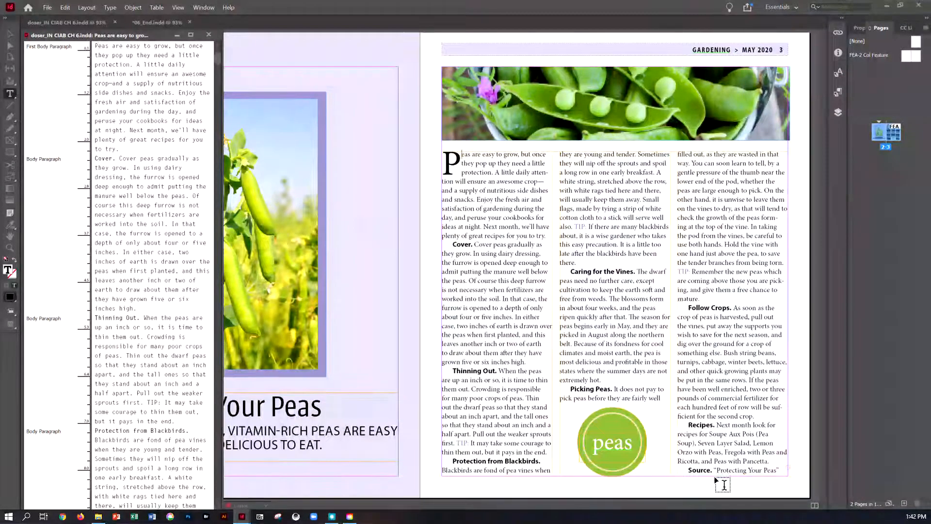
Delete the sentence starting "If the peas have been well enriched" and its paragraph break before "Recipes." in the Story Editor, and save
{"action": "scroll", "coordinate": [206, 207], "scroll_direction": "down", "scroll_amount": 1}
{"action": "left_click_drag", "start_coordinate": [219, 64], "coordinate": [220, 423]}
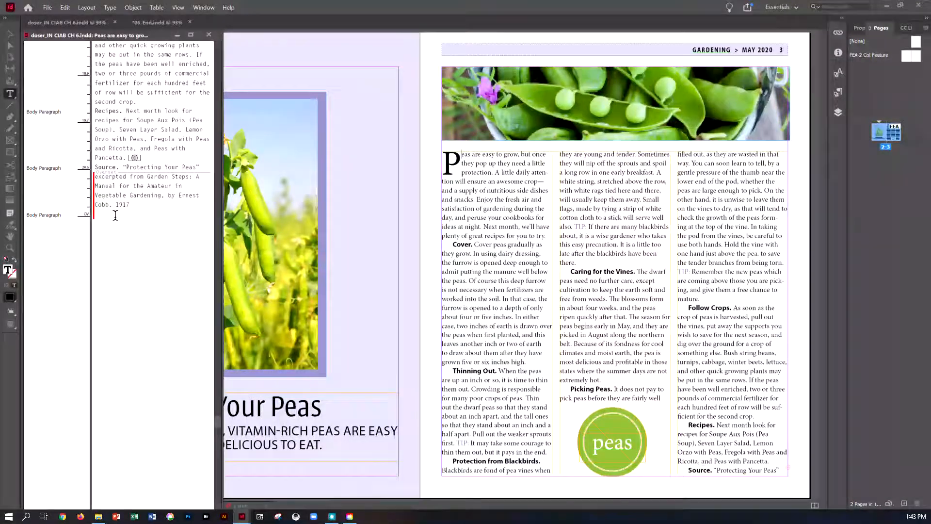
{"action": "scroll", "coordinate": [169, 182], "scroll_direction": "up", "scroll_amount": 2}
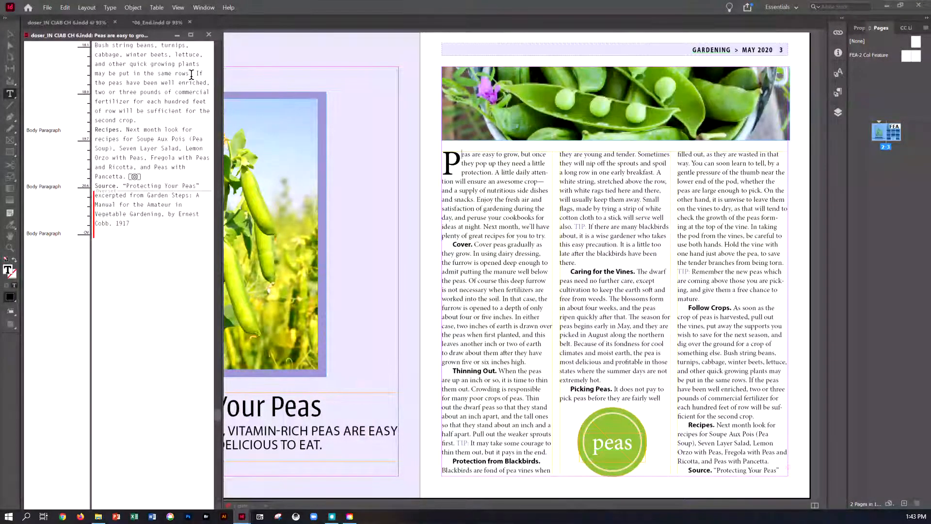
{"action": "left_click_drag", "start_coordinate": [196, 73], "coordinate": [196, 115]}
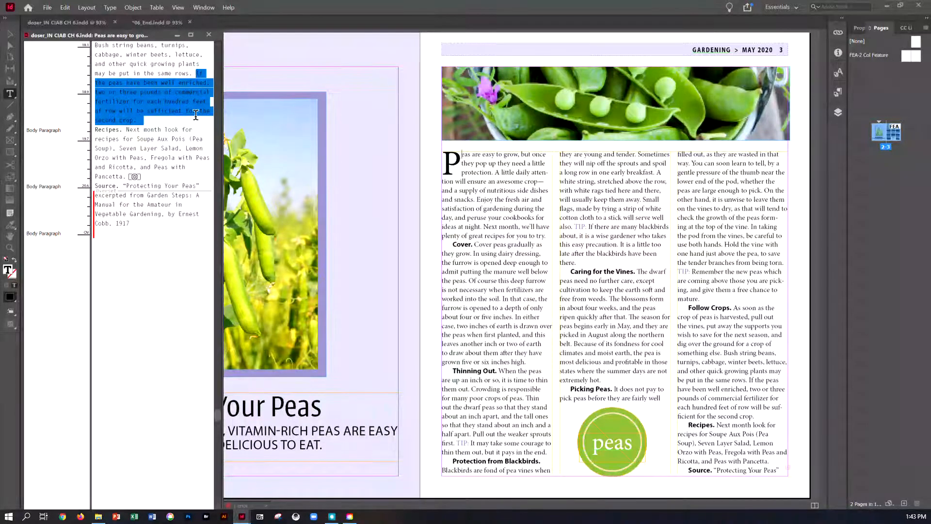
{"action": "key", "text": "BackSpace"}
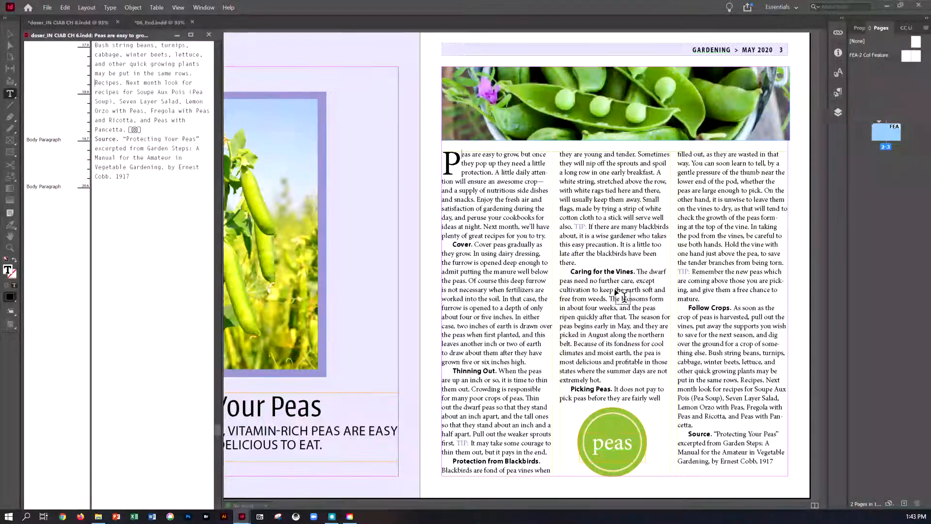
{"action": "key", "text": "ctrl+s"}
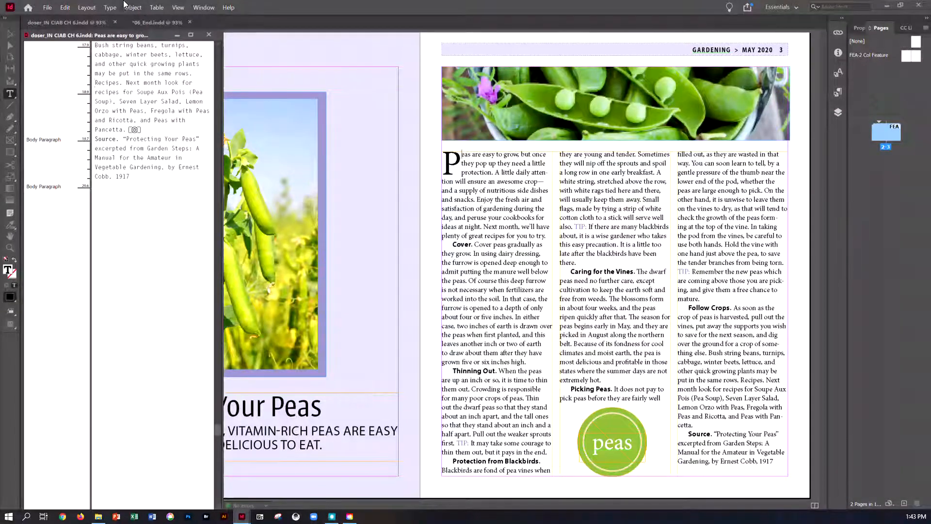
Turn on Track Changes for the current story
{"action": "left_click", "coordinate": [110, 8]}
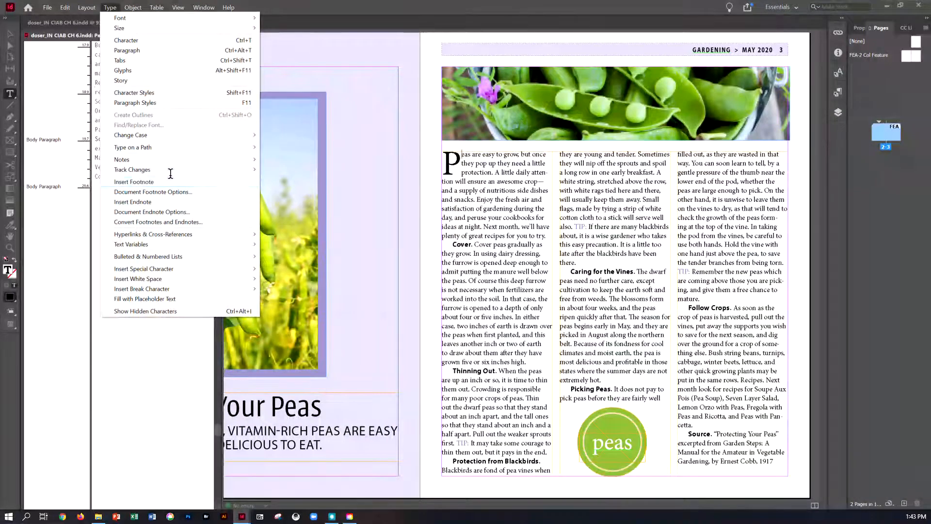
{"action": "mouse_move", "coordinate": [170, 171]}
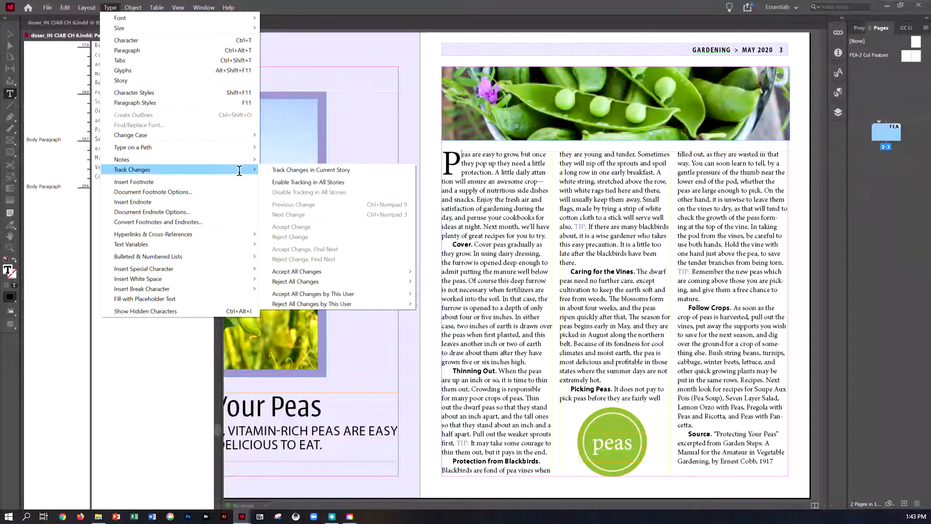
{"action": "left_click", "coordinate": [282, 171]}
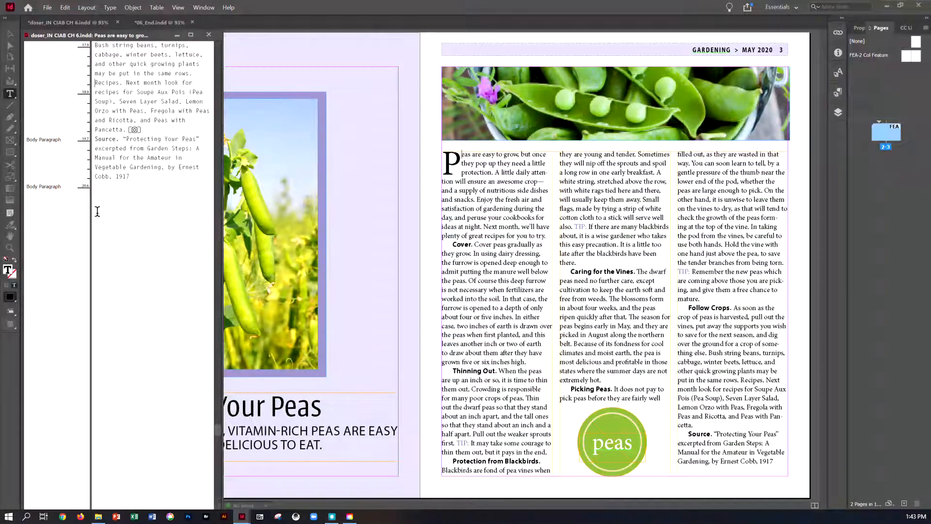
Replace "Seven Layer" with "Balsamic Pea" before "Salad" in the recipe list of the Story Editor
{"action": "scroll", "coordinate": [152, 188], "scroll_direction": "up", "scroll_amount": 1}
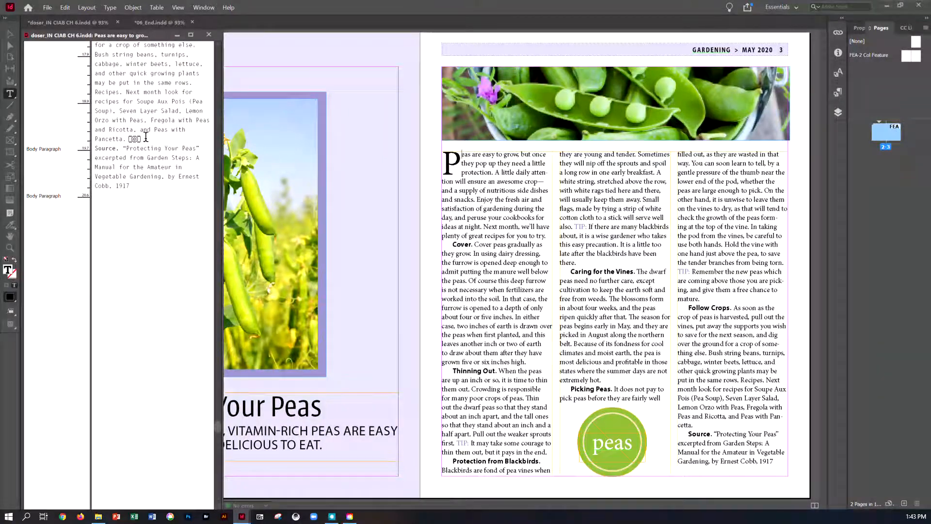
{"action": "left_click_drag", "start_coordinate": [119, 111], "coordinate": [157, 112]}
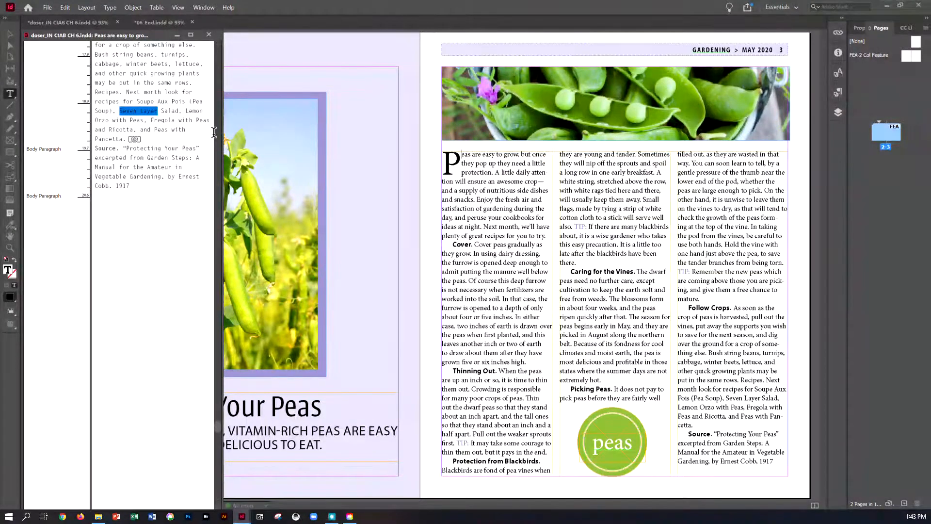
{"action": "type", "text": "Ba"}
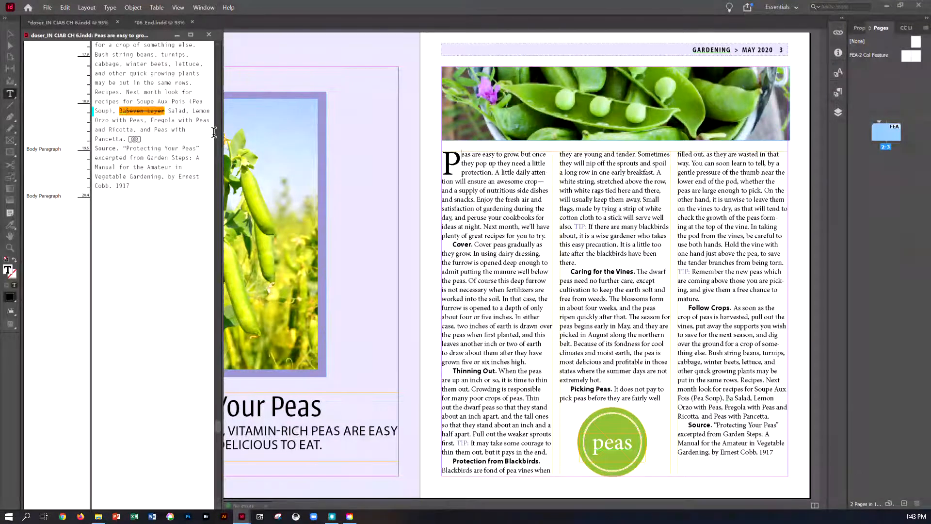
{"action": "type", "text": "lsamic "}
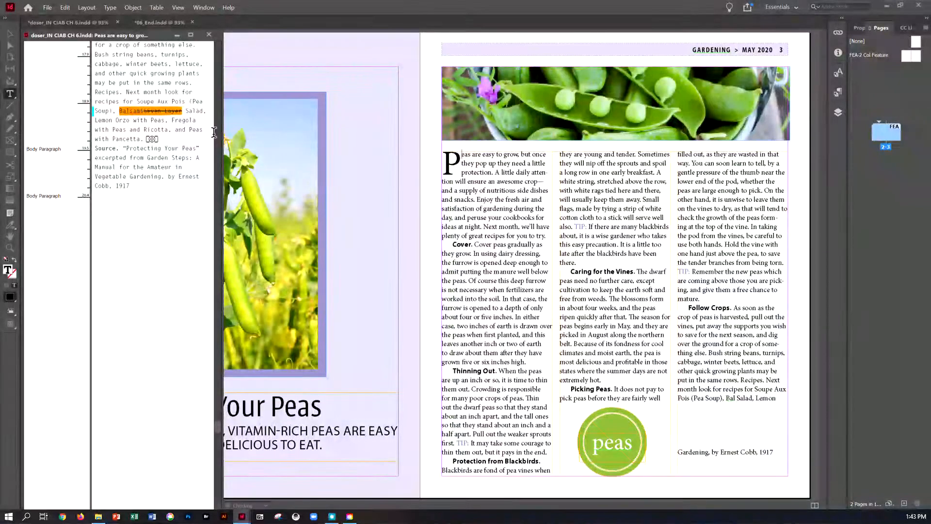
{"action": "type", "text": "Pea"}
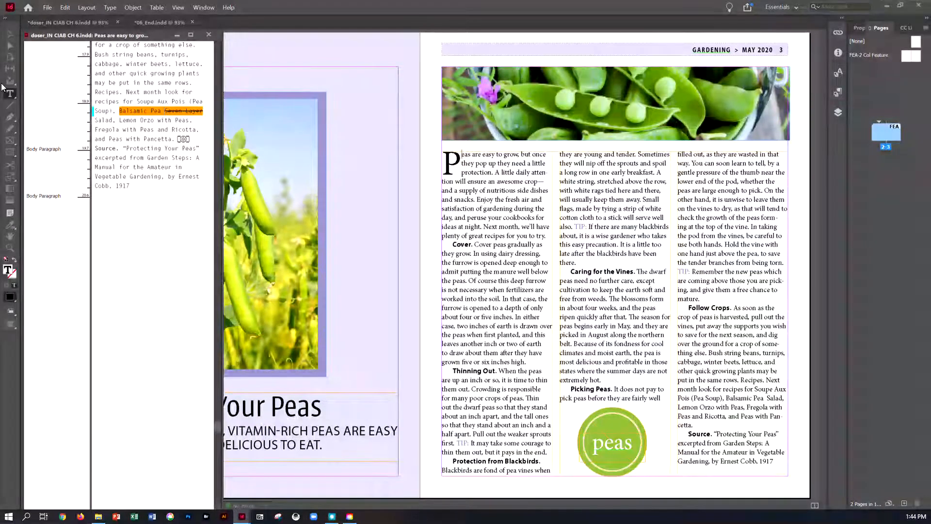
Accept all tracked changes in this story and delete the extra space before "Salad"
{"action": "left_click", "coordinate": [115, 6]}
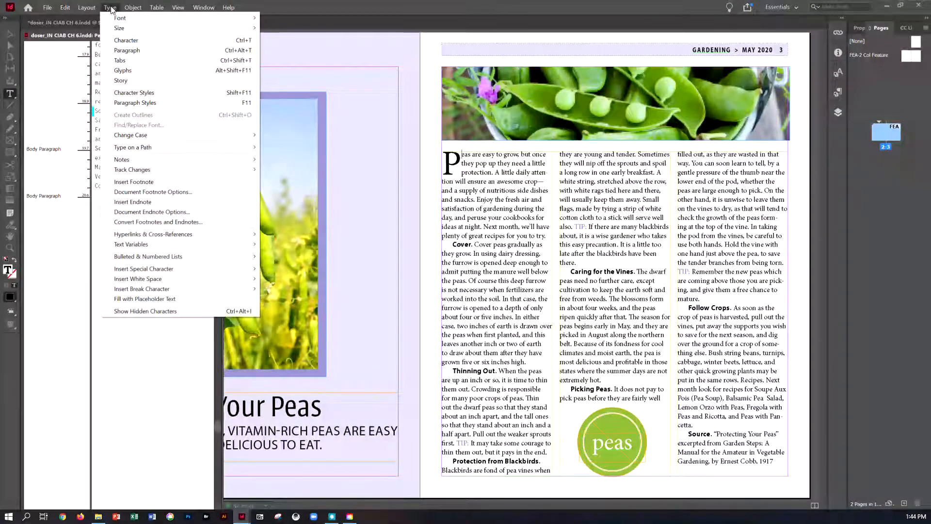
{"action": "mouse_move", "coordinate": [123, 152]}
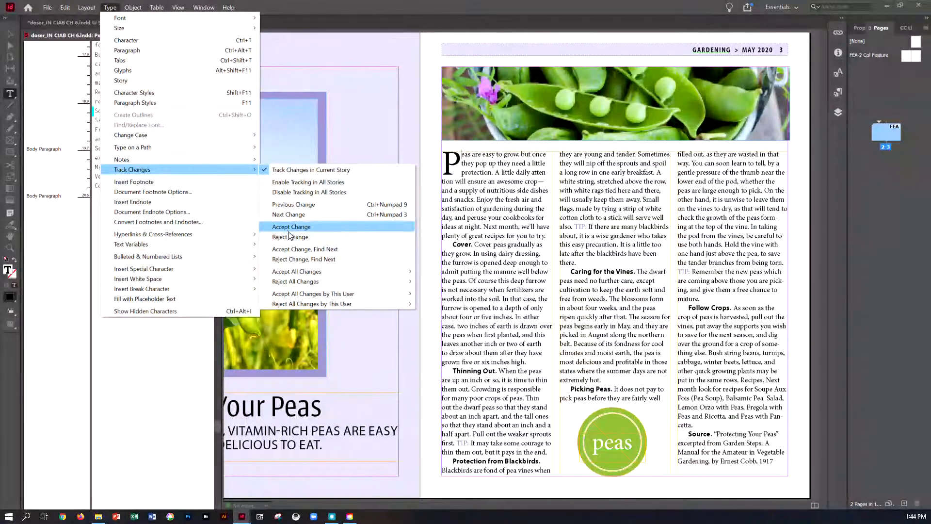
{"action": "mouse_move", "coordinate": [295, 295]}
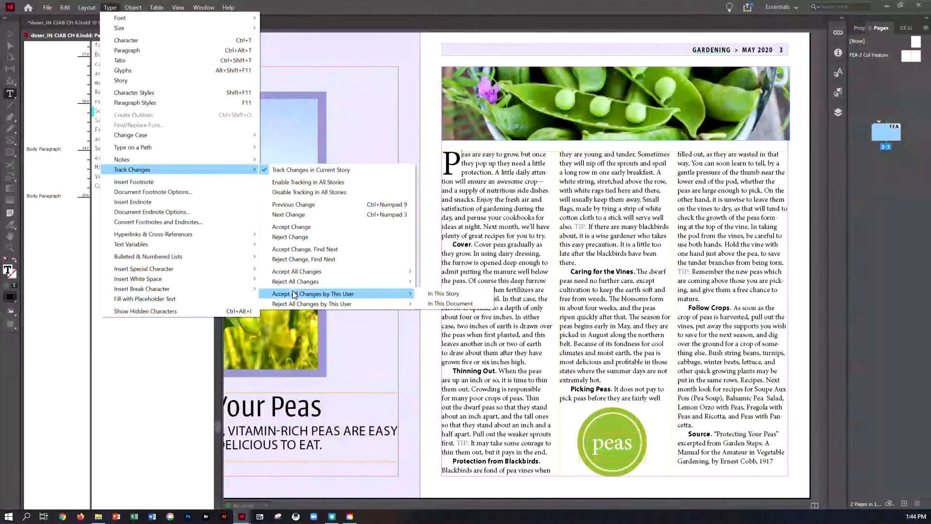
{"action": "mouse_move", "coordinate": [400, 276]}
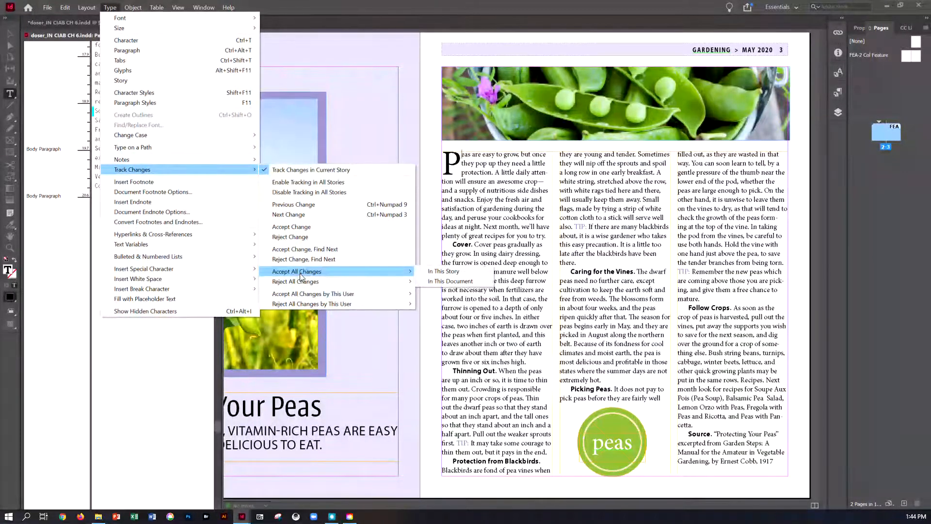
{"action": "left_click", "coordinate": [443, 271]}
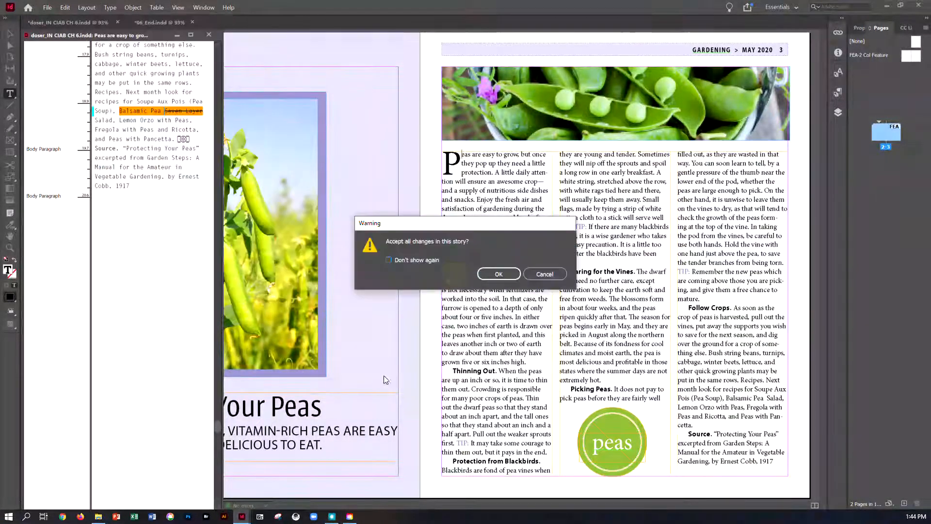
{"action": "left_click", "coordinate": [493, 279]}
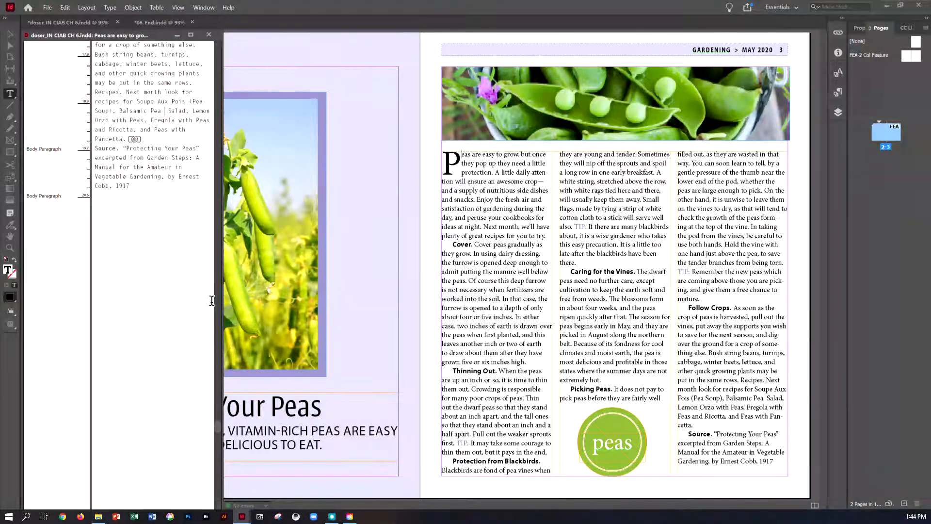
{"action": "key", "text": "Delete"}
Turn off Track Changes for the current story, then close the Story Editor and save the document
{"action": "left_click", "coordinate": [111, 8]}
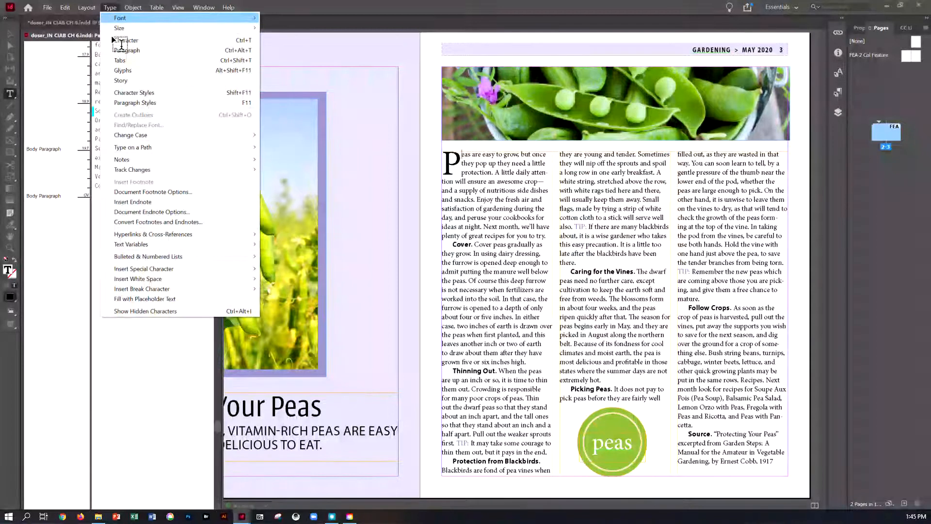
{"action": "mouse_move", "coordinate": [170, 169]}
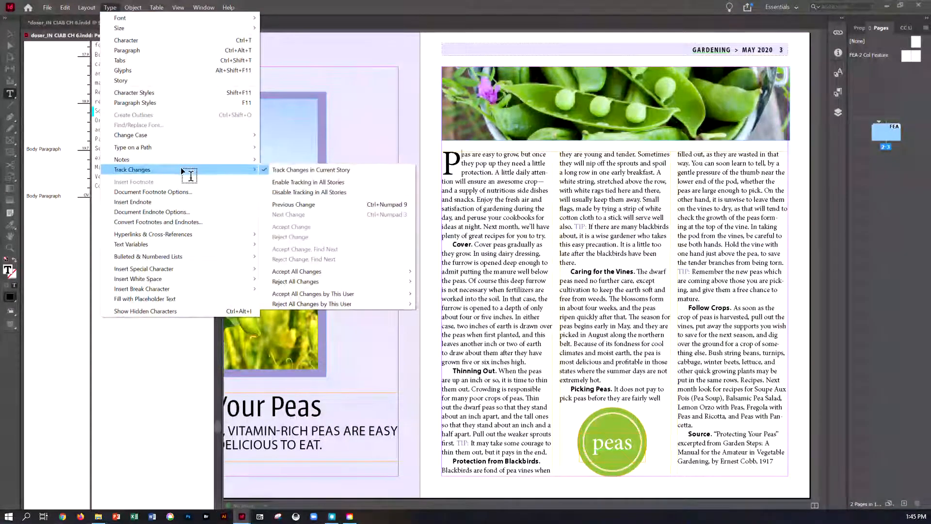
{"action": "left_click", "coordinate": [271, 171]}
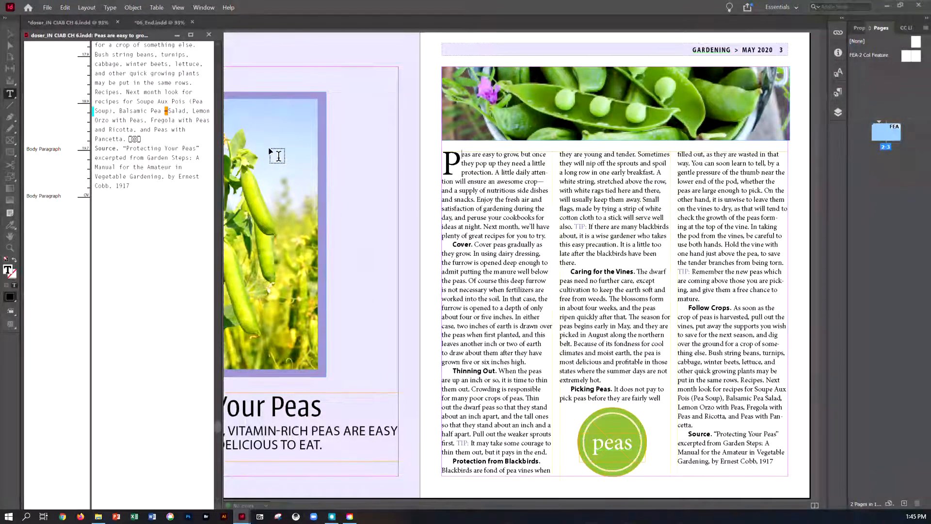
{"action": "left_click", "coordinate": [210, 36]}
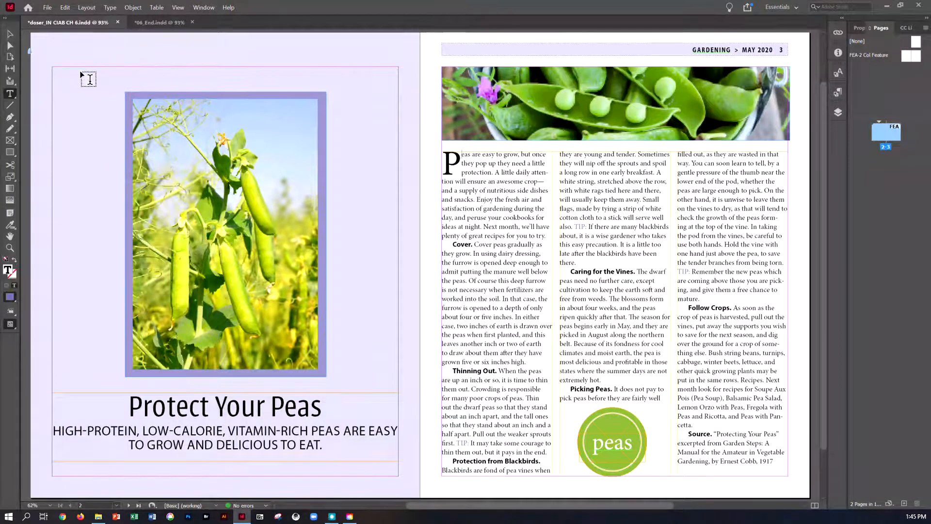
{"action": "key", "text": "ctrl+s"}
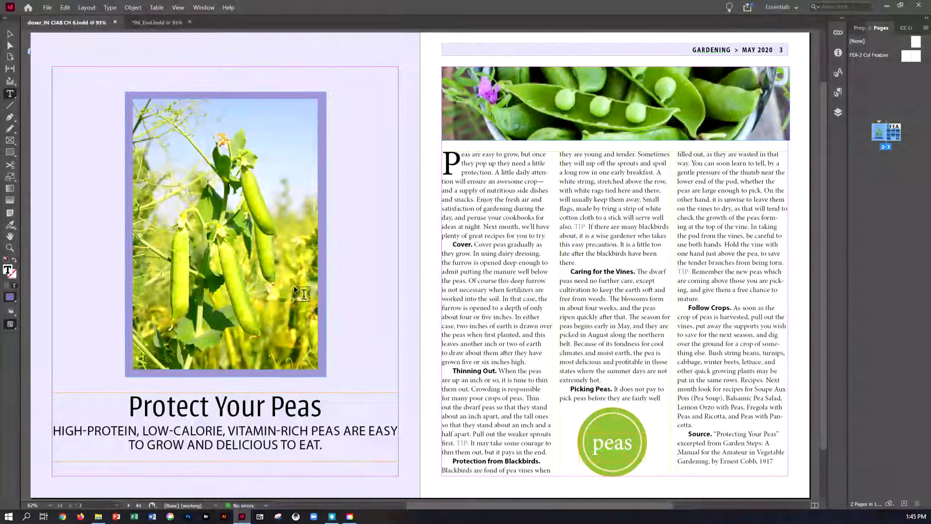
Package the document into the Lesson06 folder, replacing "Folder" with "PKG" at the end of the package folder's name
{"action": "left_click", "coordinate": [49, 7]}
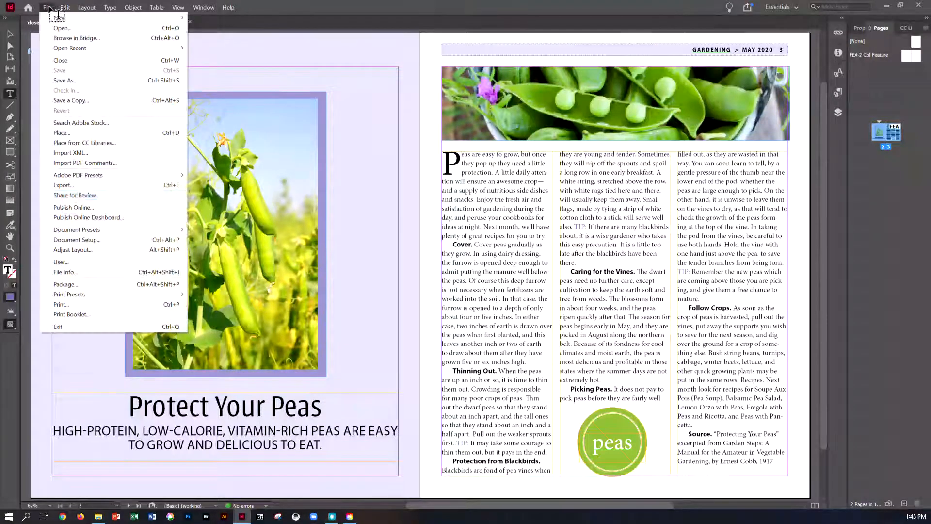
{"action": "left_click", "coordinate": [64, 286]}
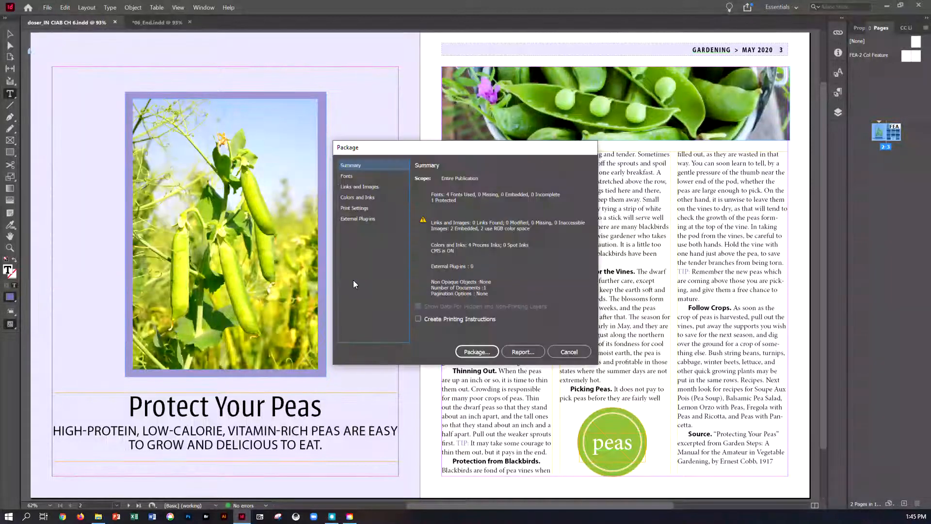
{"action": "left_click", "coordinate": [466, 351]}
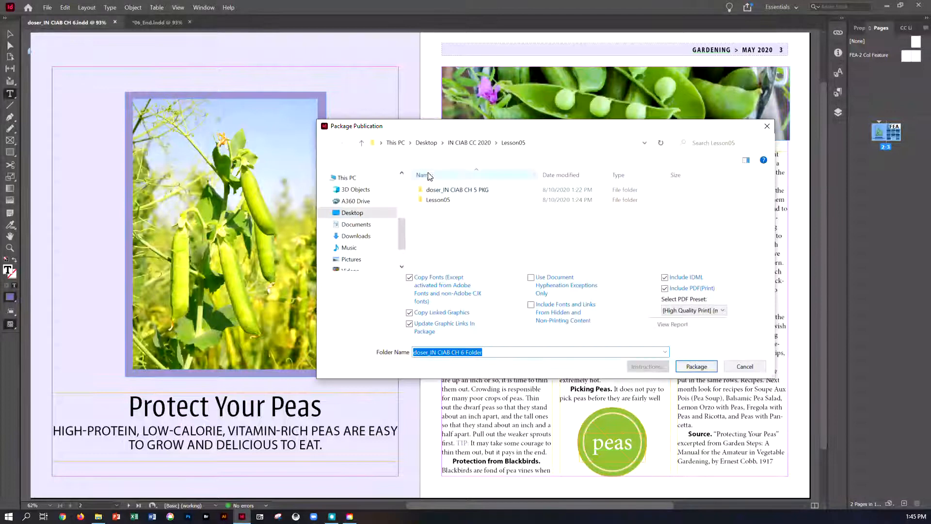
{"action": "left_click", "coordinate": [483, 143]}
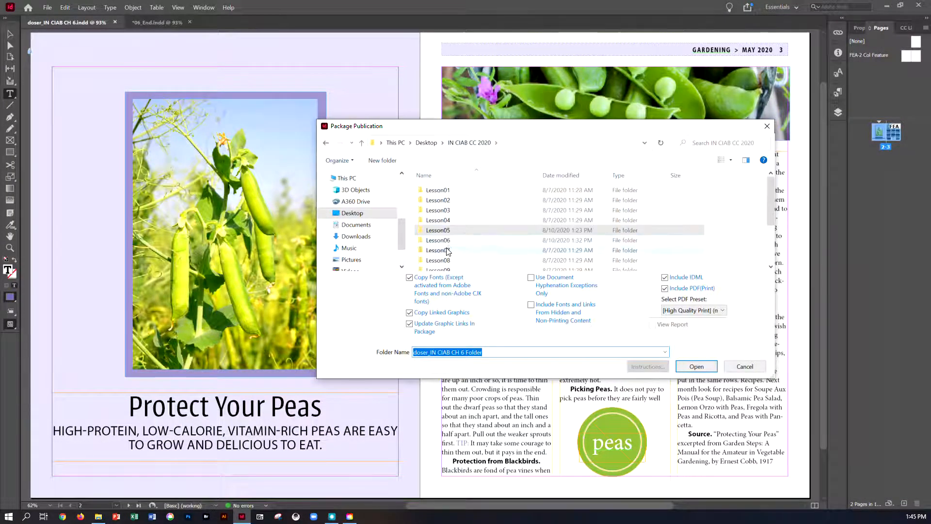
{"action": "double_click", "coordinate": [441, 241]}
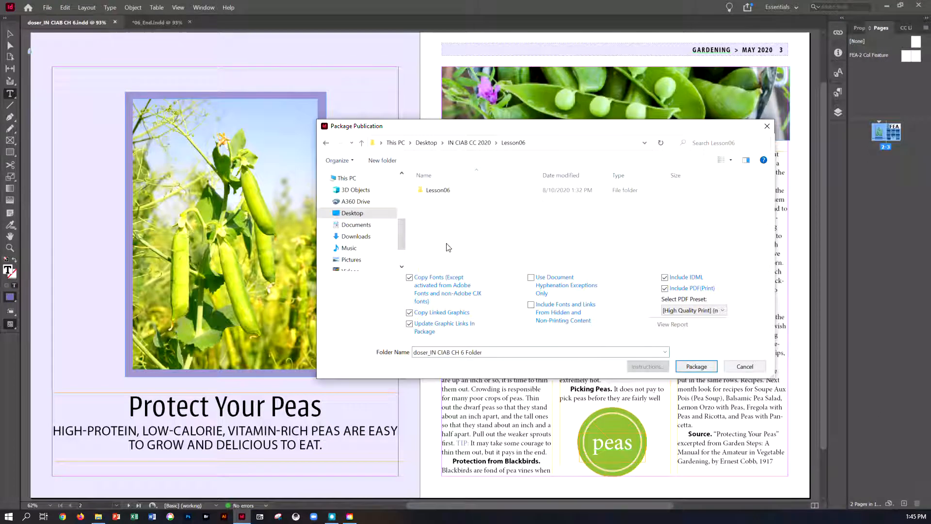
{"action": "double_click", "coordinate": [468, 354]}
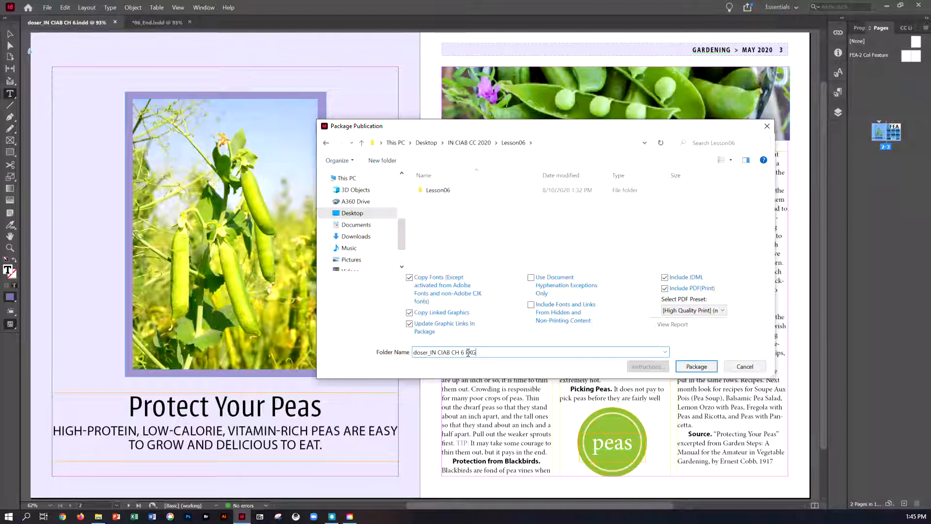
{"action": "left_click", "coordinate": [696, 367]}
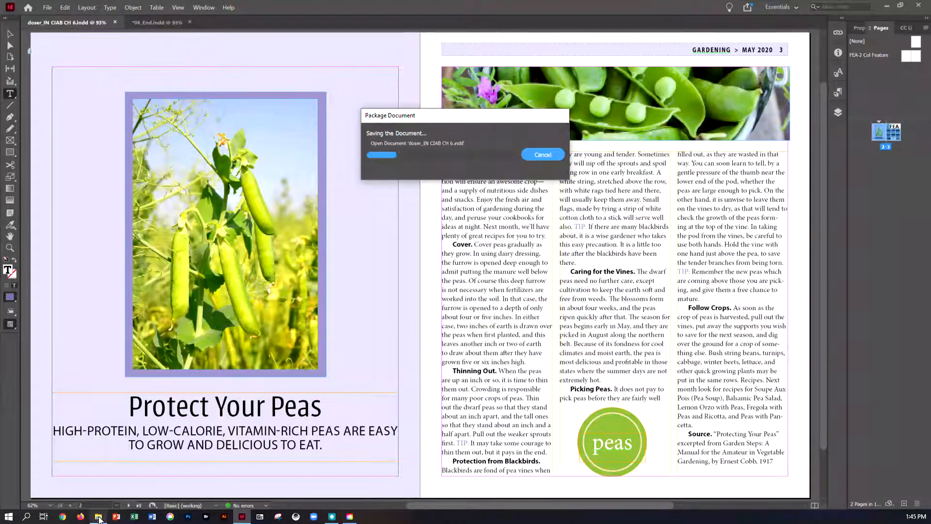
Switch to File Explorer, go to the Lesson06 folder and check the contents of the CH 6 PKG folder
{"action": "left_click", "coordinate": [99, 517]}
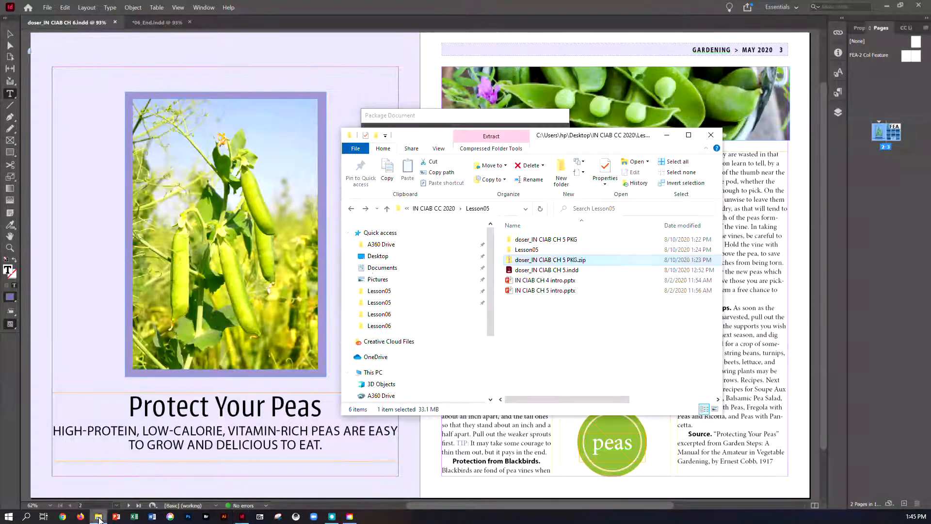
{"action": "left_click", "coordinate": [439, 209]}
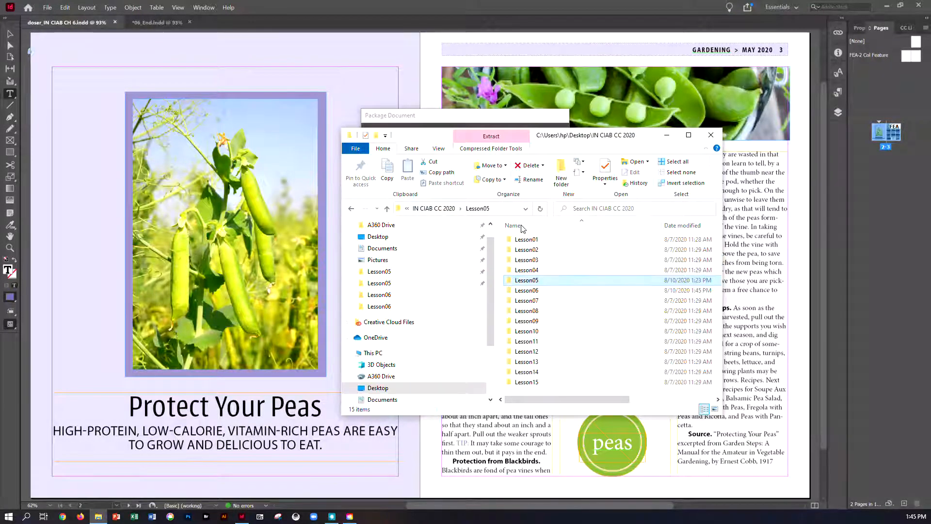
{"action": "double_click", "coordinate": [531, 291]}
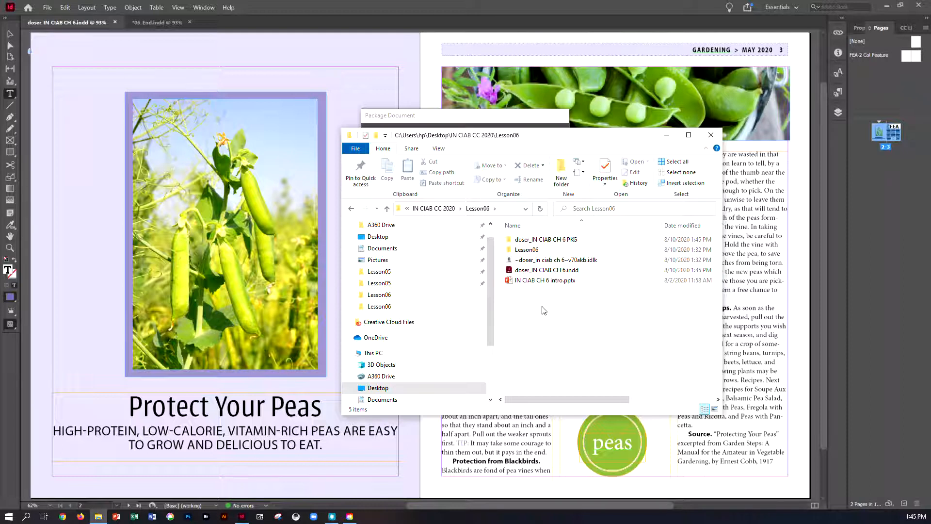
{"action": "double_click", "coordinate": [559, 240]}
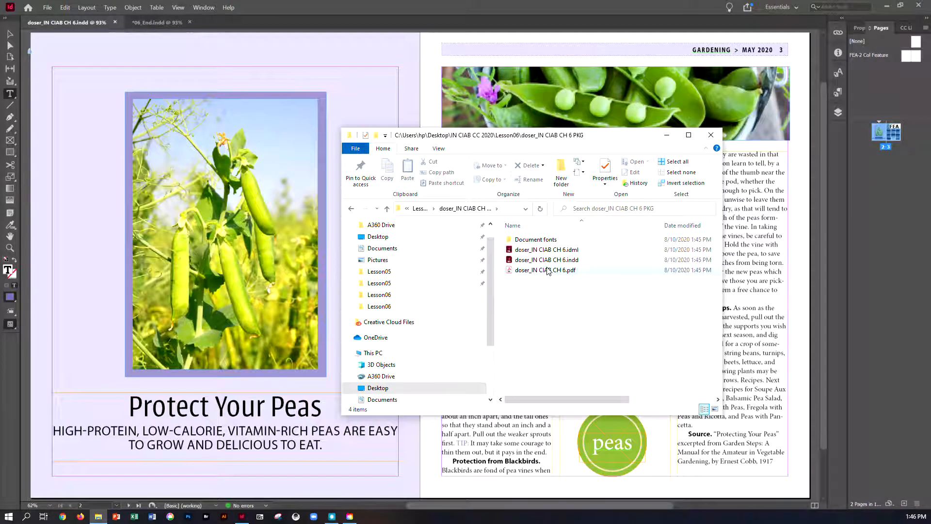
{"action": "left_click", "coordinate": [353, 209]}
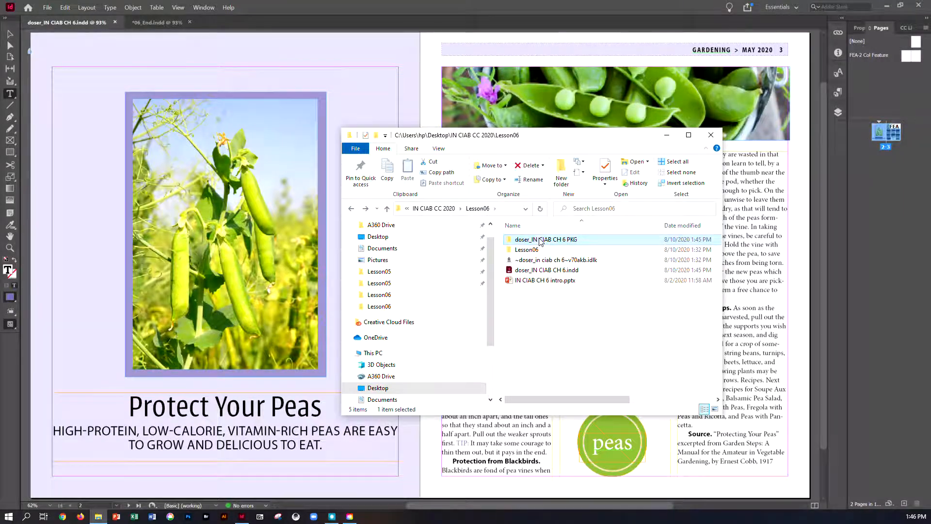
Compress the CH 6 PKG folder in Lesson06 into a zipped folder
{"action": "right_click", "coordinate": [541, 241]}
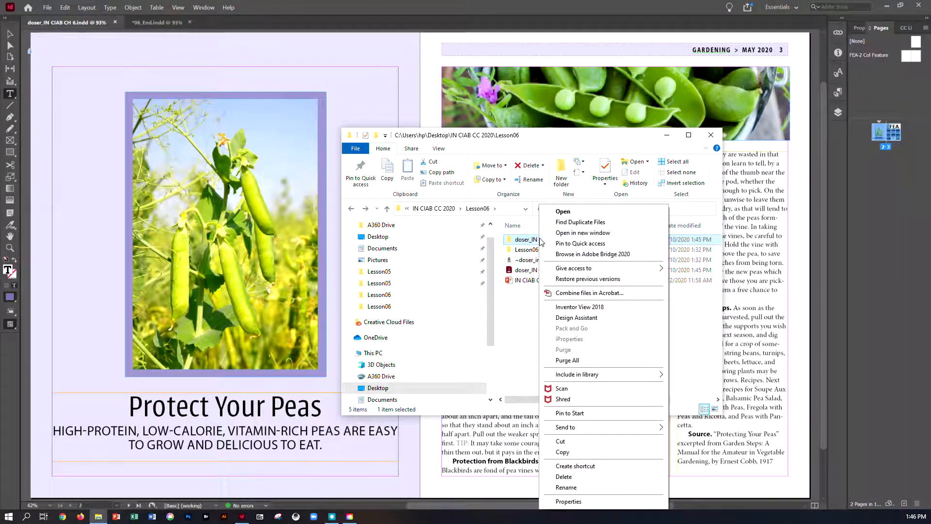
{"action": "mouse_move", "coordinate": [573, 426]}
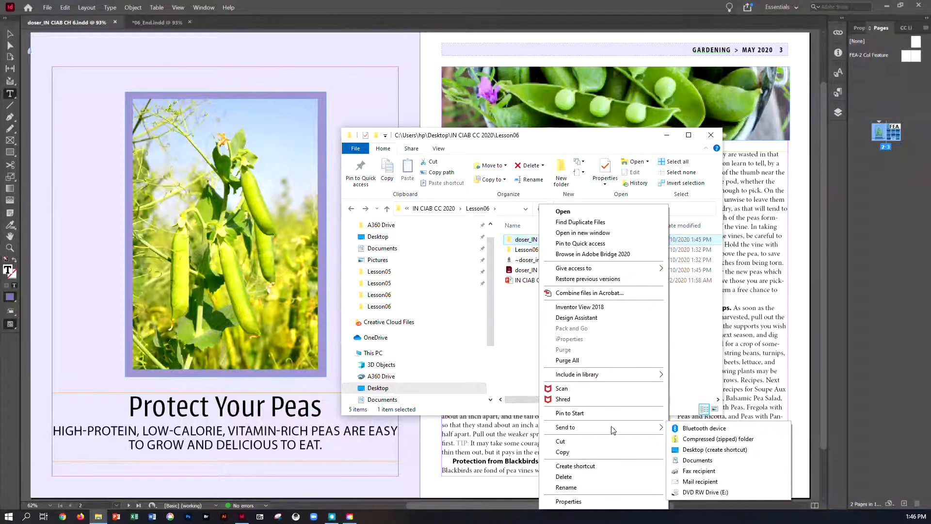
{"action": "left_click", "coordinate": [678, 437]}
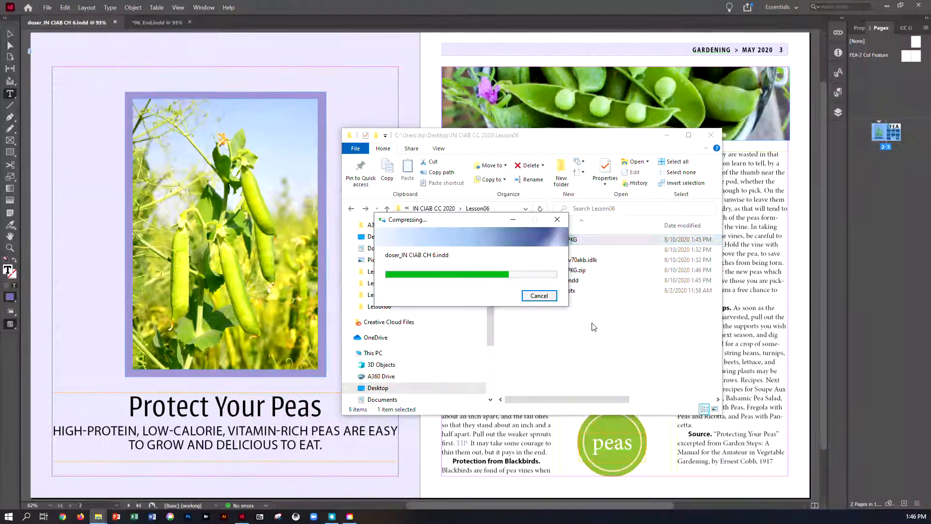